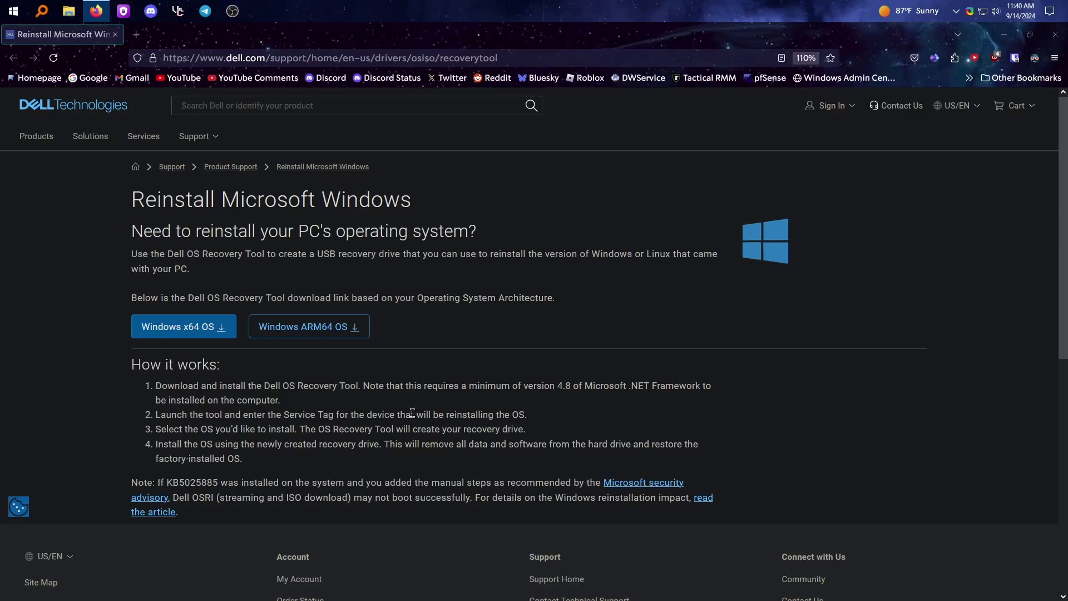
Download the Windows x64 version of the Dell OS Recovery Tool, save the installer to Downloads and run it
{"action": "left_click", "coordinate": [207, 328]}
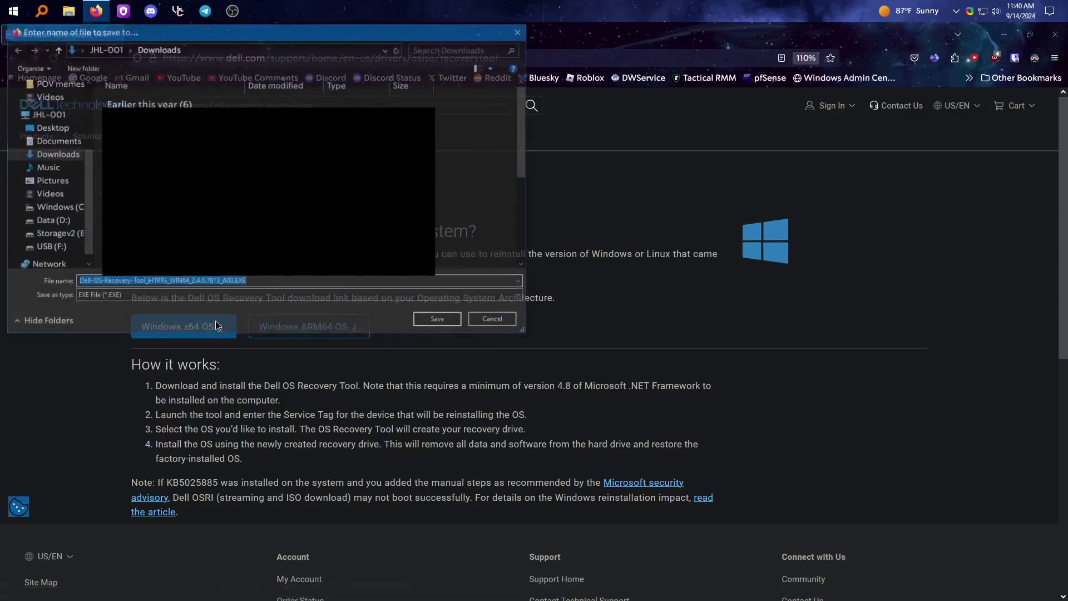
{"action": "left_click", "coordinate": [444, 326]}
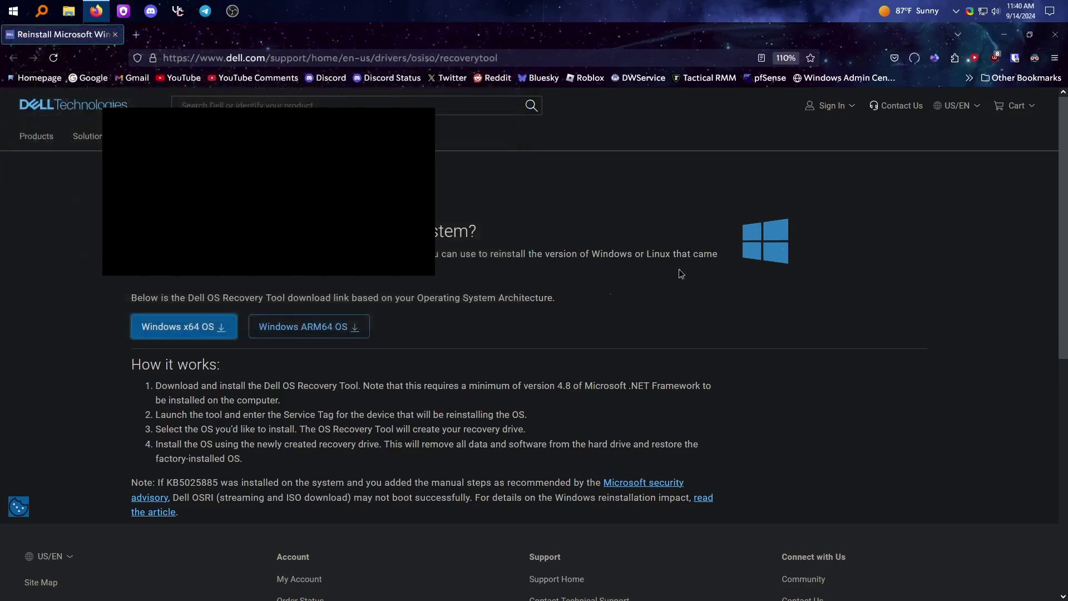
{"action": "left_click", "coordinate": [914, 57]}
{"action": "left_click", "coordinate": [806, 92]}
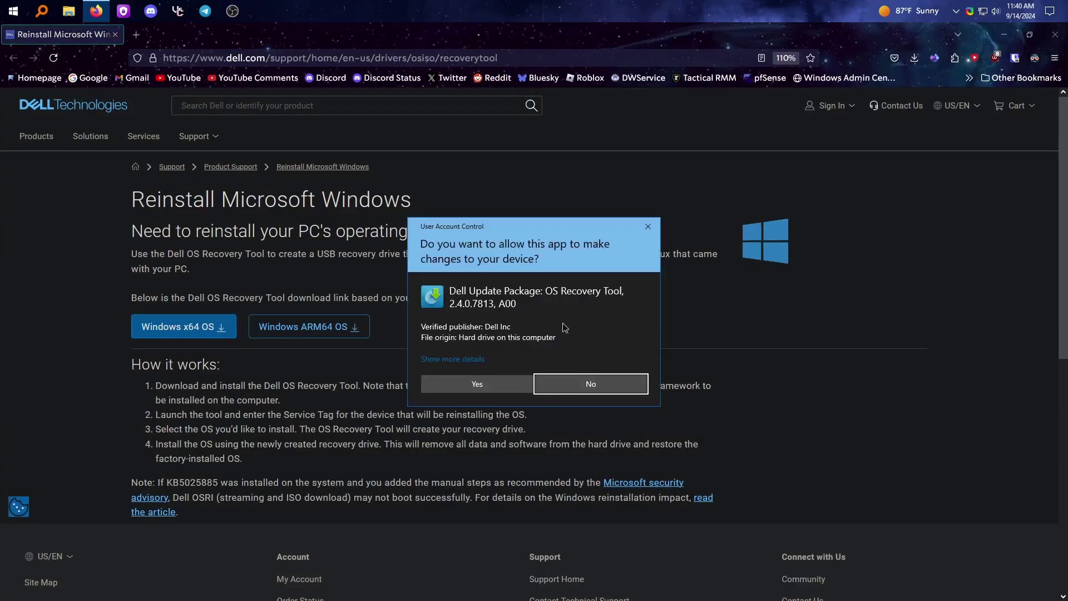
Allow the Dell Update Package to make changes, install the Dell OS Recovery Tool and close the installer
{"action": "left_click", "coordinate": [500, 381]}
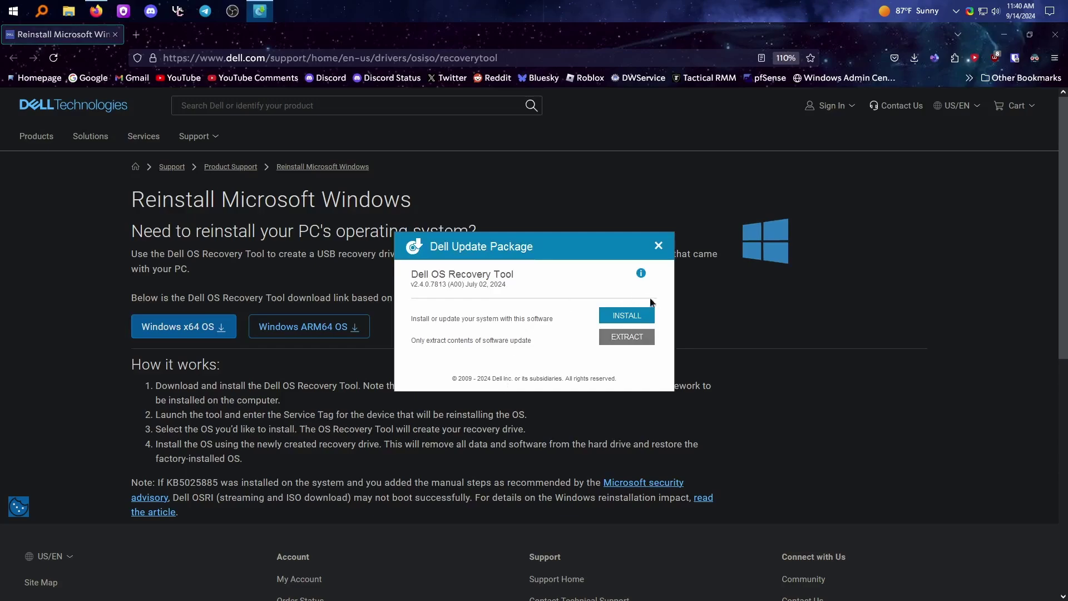
{"action": "left_click", "coordinate": [647, 315]}
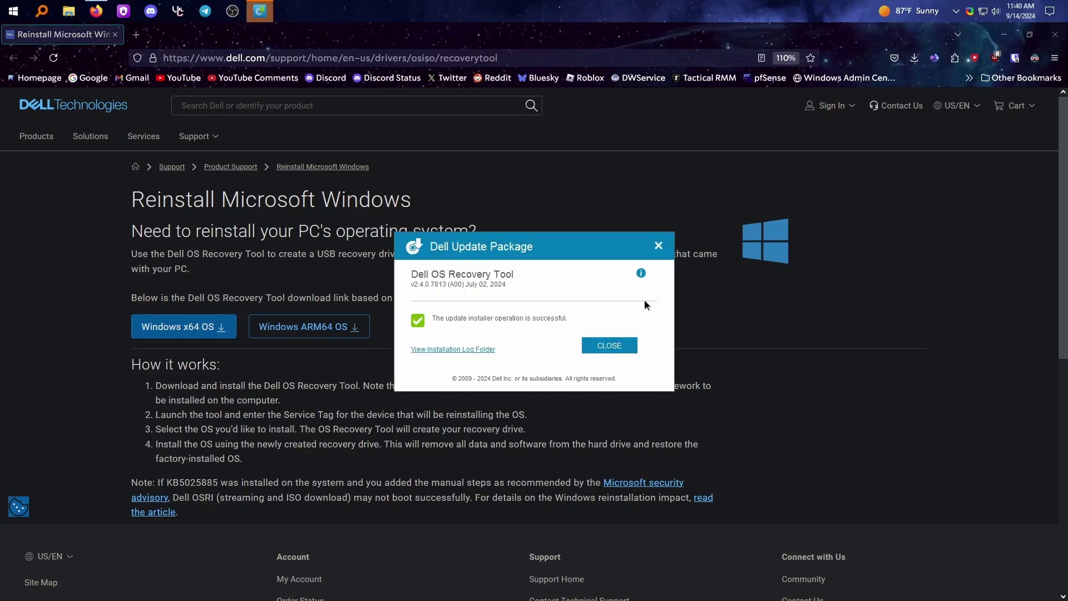
{"action": "left_click", "coordinate": [608, 347]}
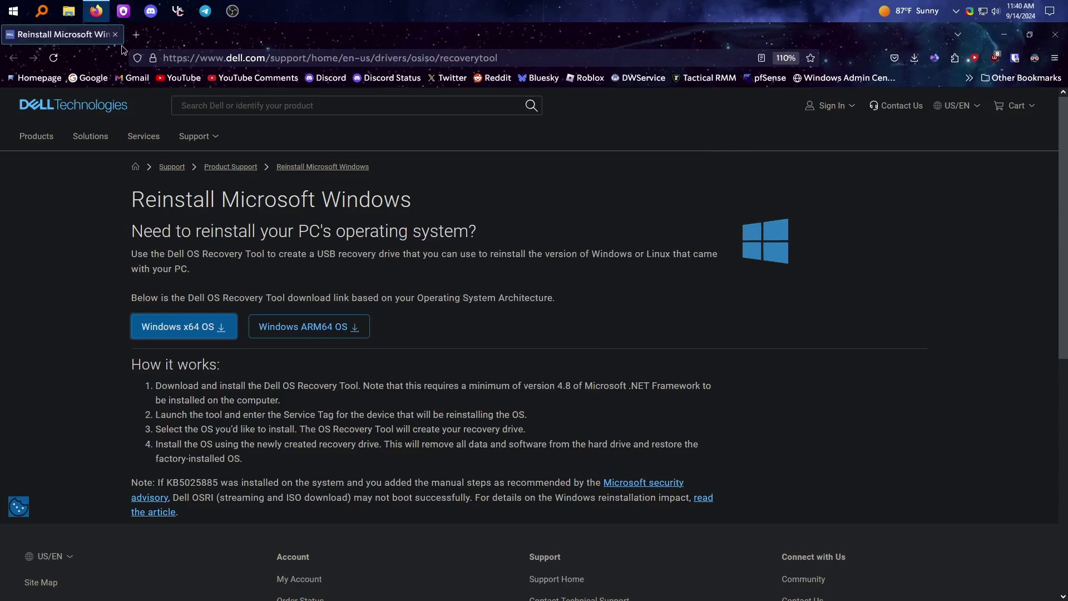
Minimize the browser, move the Dell OS Recovery Tool shortcut to an empty area of the desktop and launch it
{"action": "left_click", "coordinate": [1003, 38]}
{"action": "left_click_drag", "start_coordinate": [71, 115], "coordinate": [327, 237]}
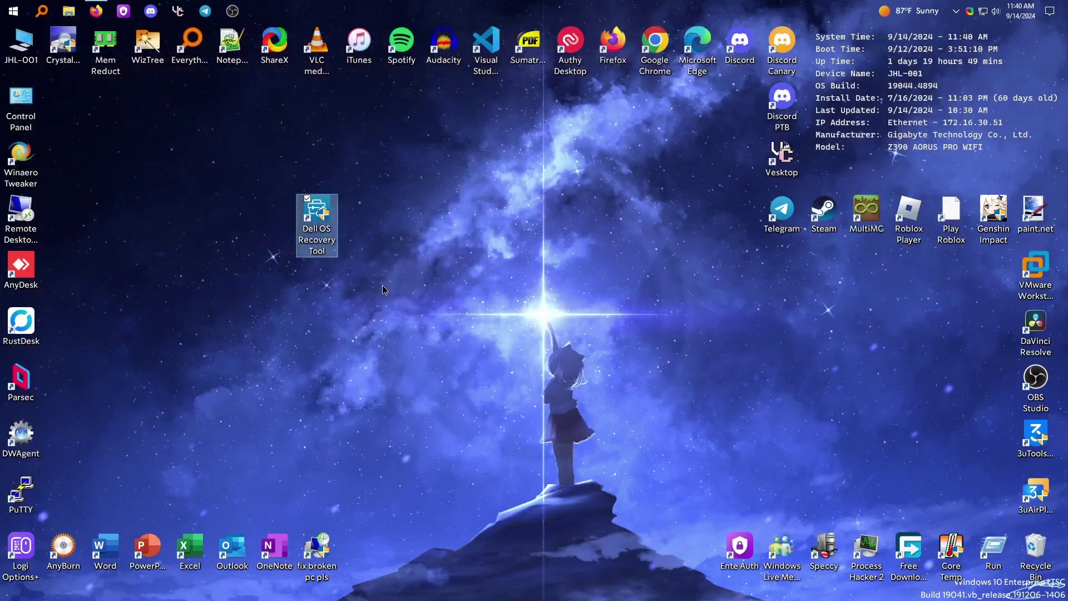
{"action": "double_click", "coordinate": [328, 238]}
{"action": "left_click", "coordinate": [458, 362]}
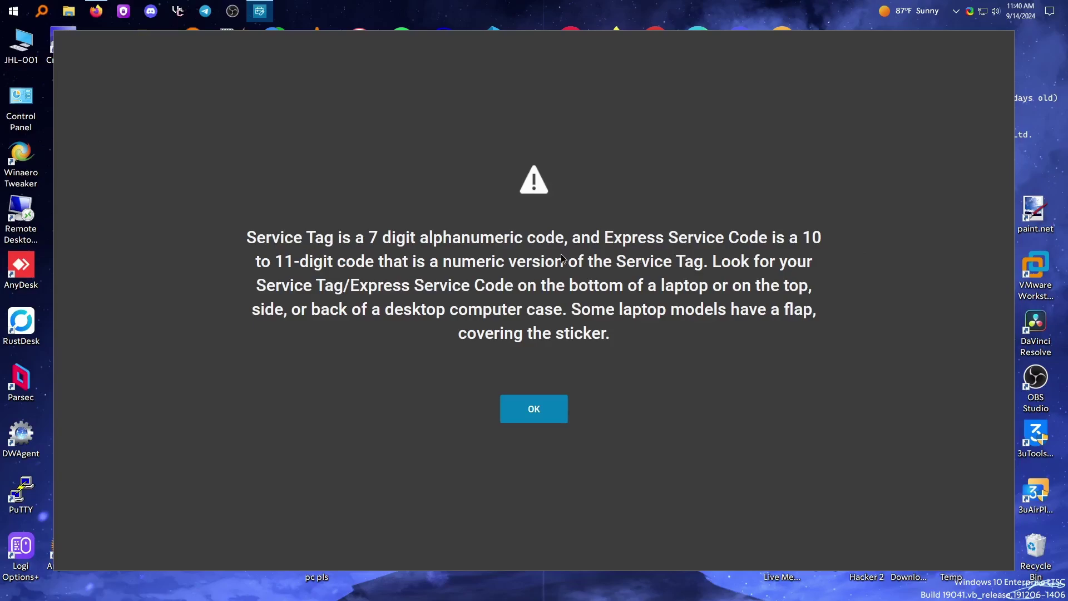
Dismiss the Service Tag information, decline consent to Dell's telemetry collection and finish the privacy notice
{"action": "left_click", "coordinate": [527, 412]}
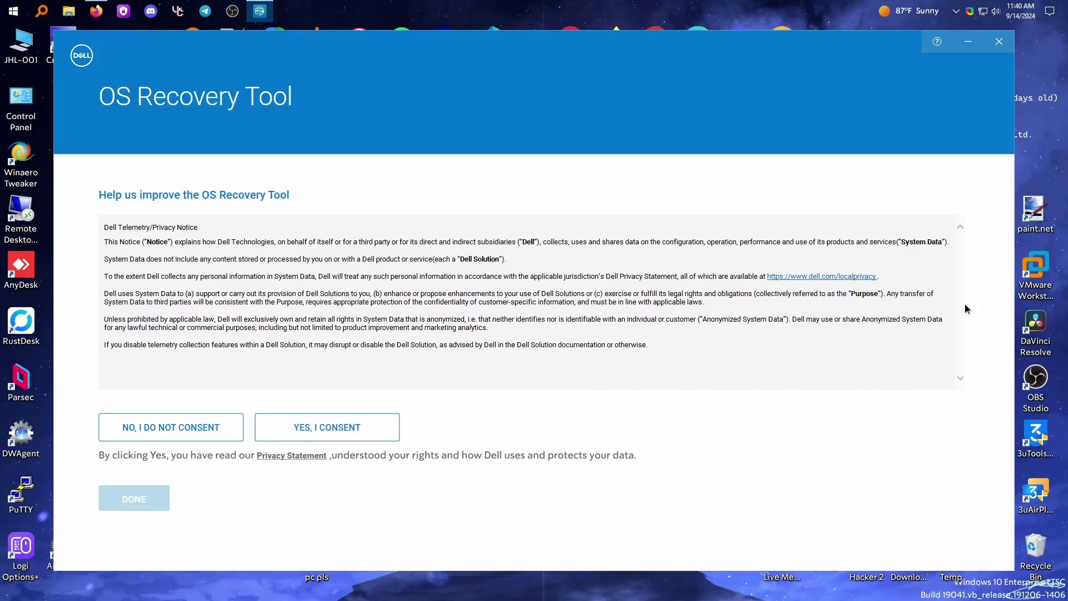
{"action": "left_click", "coordinate": [223, 429]}
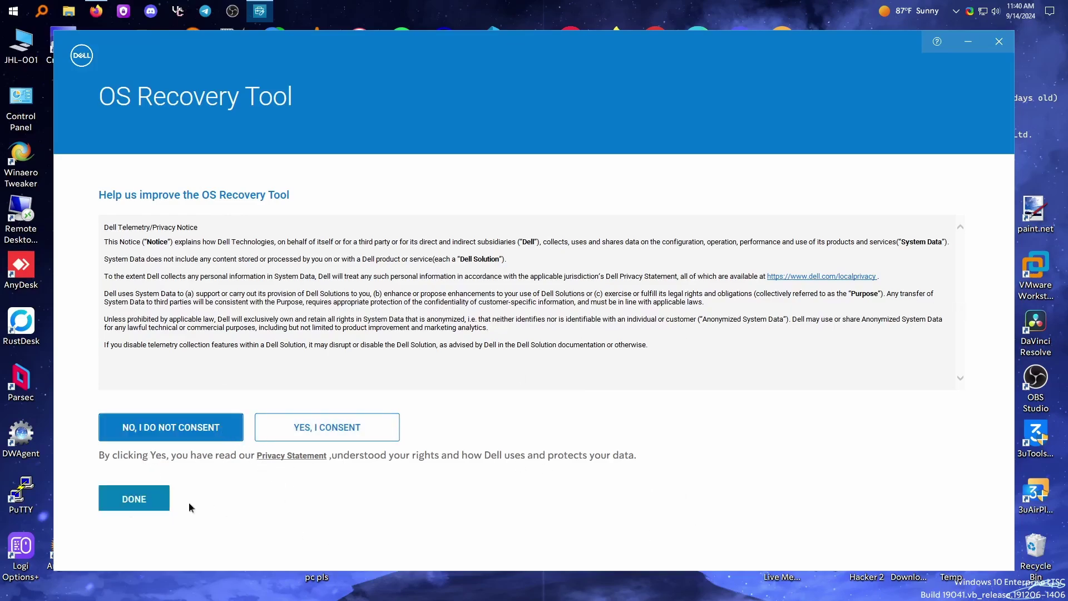
{"action": "left_click", "coordinate": [114, 503]}
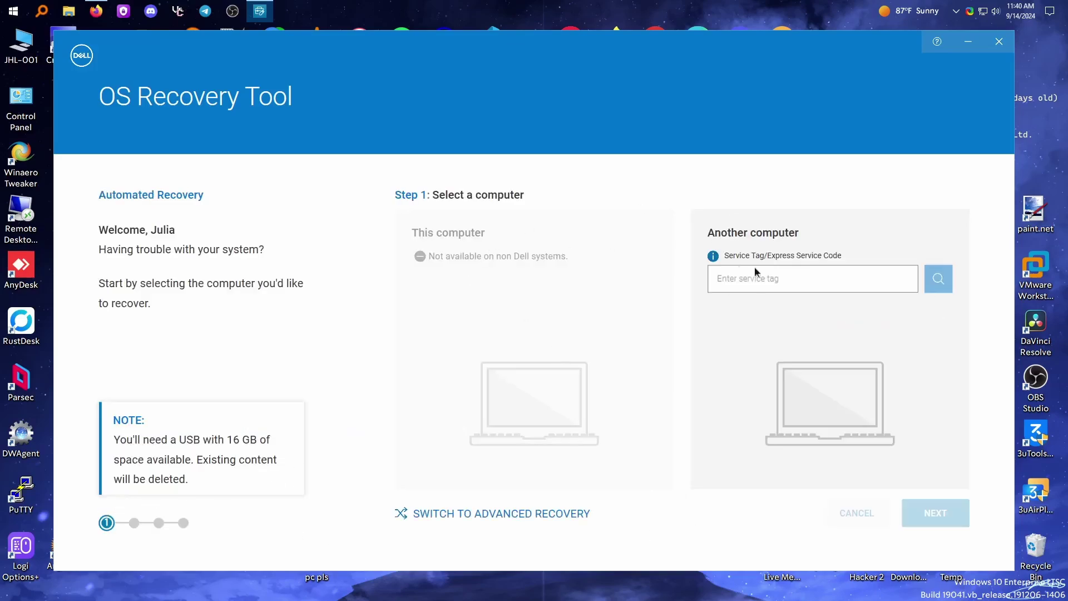
In Automated Recovery, look up another computer by entering its service tag, and continue to USB drive selection
{"action": "left_click", "coordinate": [776, 280]}
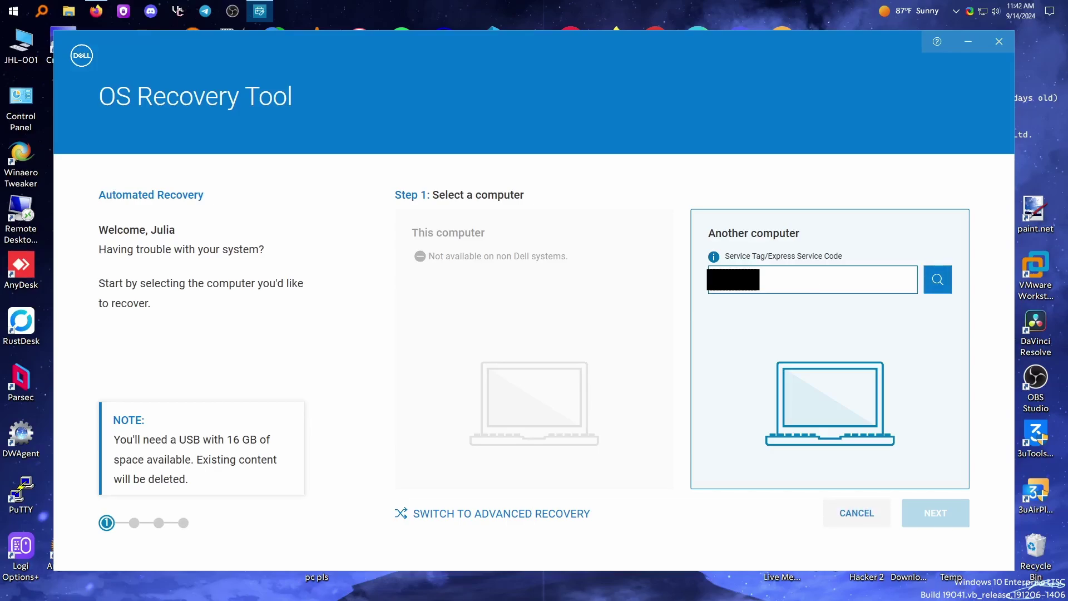
{"action": "key", "text": "Return"}
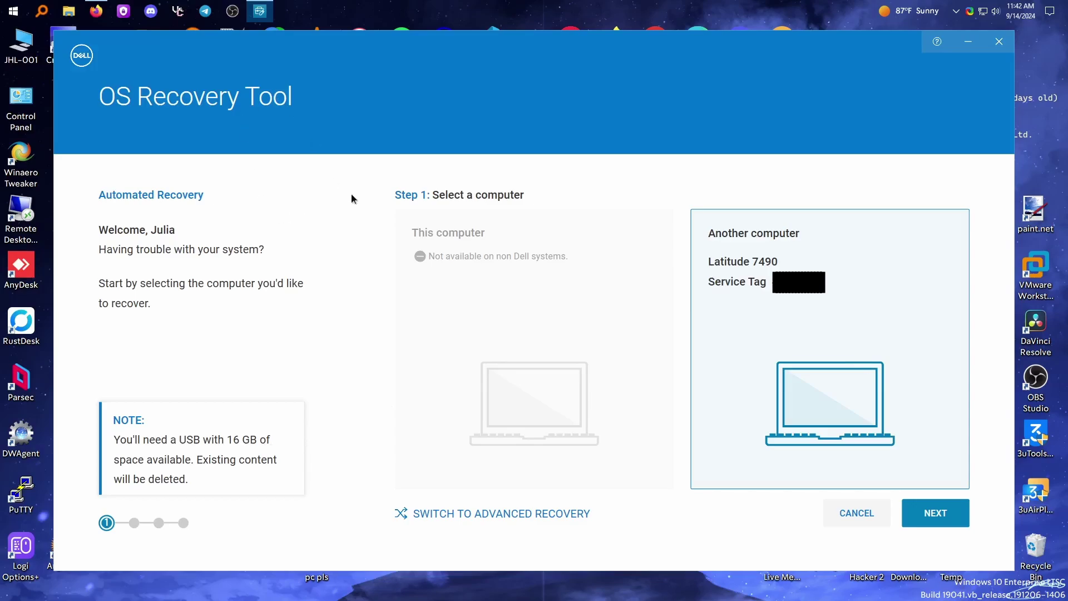
{"action": "left_click", "coordinate": [920, 506]}
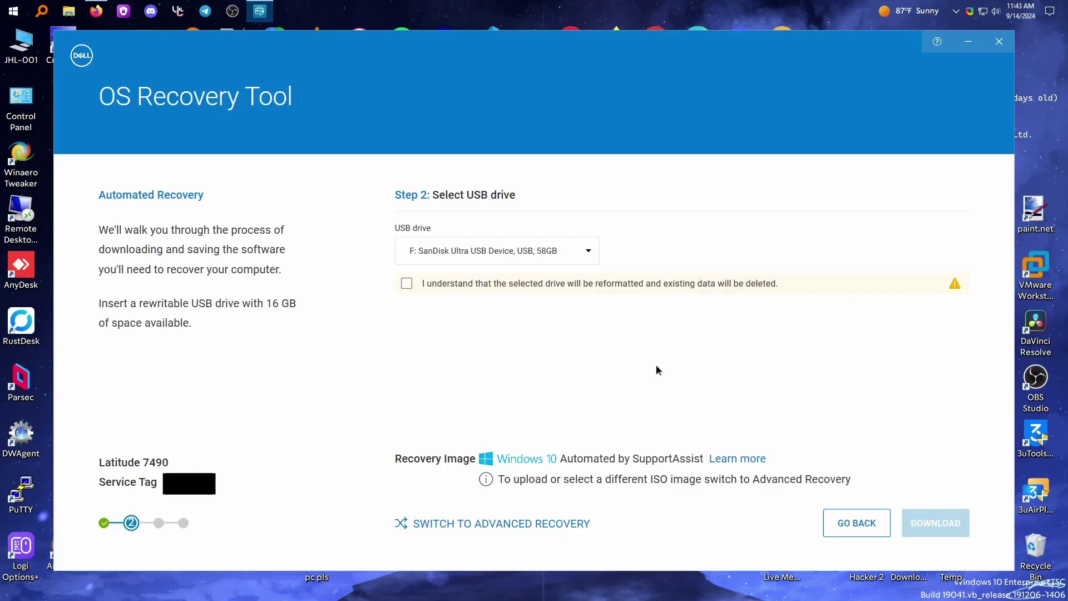
Choose the F: SanDisk Ultra USB drive for Automated Recovery and acknowledge that its data will be deleted
{"action": "left_click", "coordinate": [474, 252]}
{"action": "left_click", "coordinate": [509, 285]}
{"action": "left_click", "coordinate": [583, 284]}
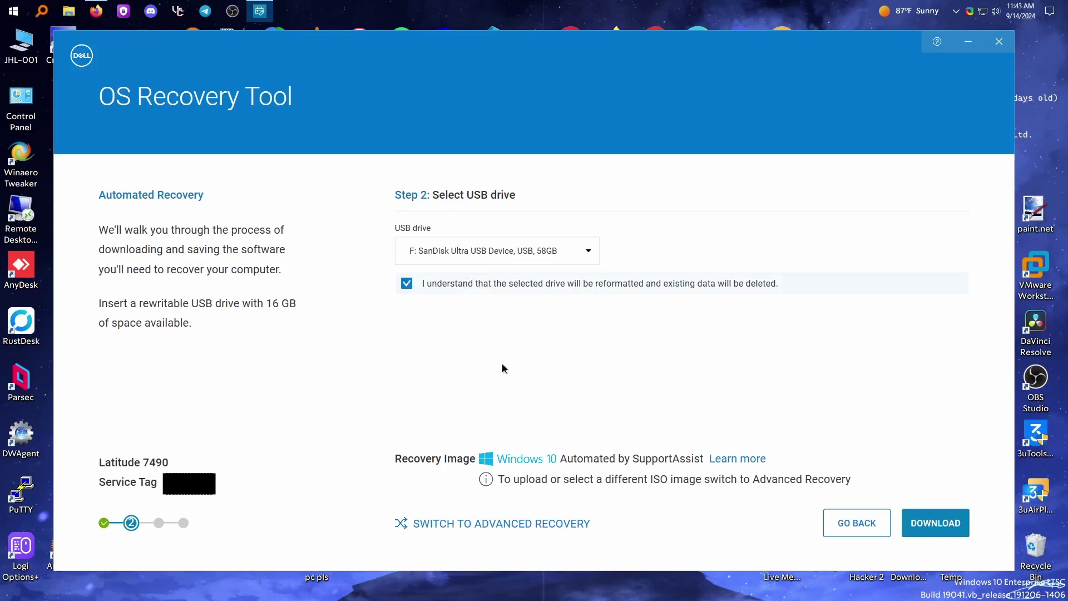
Inspect the USB drive in File Explorer before it is reformatted, and close the window
{"action": "key", "text": "super+e"}
{"action": "double_click", "coordinate": [456, 322]}
{"action": "left_click_drag", "start_coordinate": [526, 276], "coordinate": [557, 289]}
{"action": "left_click_drag", "start_coordinate": [673, 396], "coordinate": [417, 117]}
{"action": "left_click", "coordinate": [863, 110]}
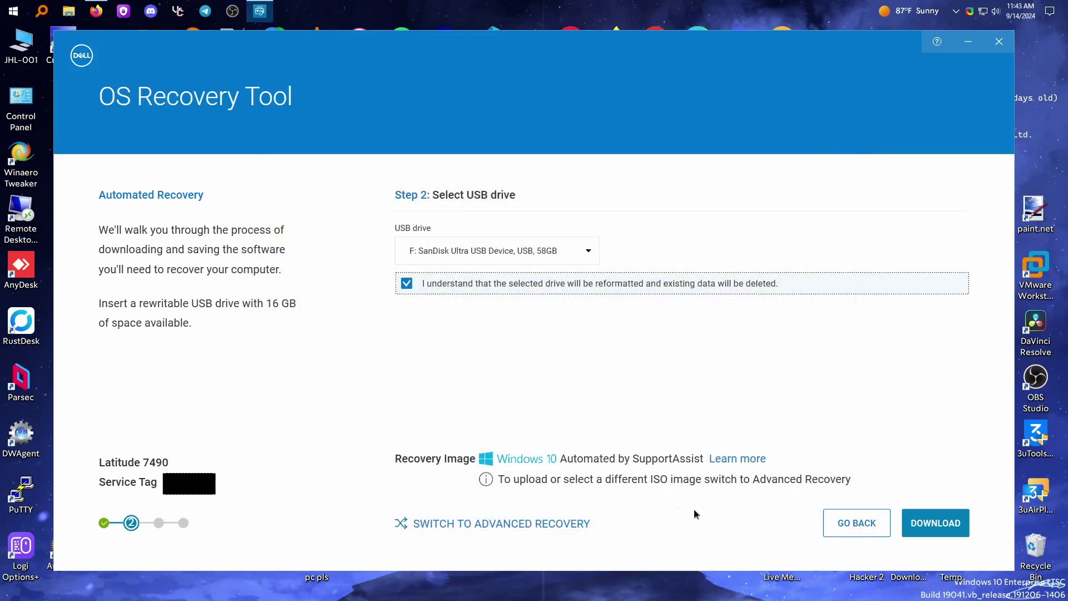
Switch to Advanced Recovery, look up available OS images for another computer by its service tag, and continue to image selection
{"action": "left_click", "coordinate": [554, 525]}
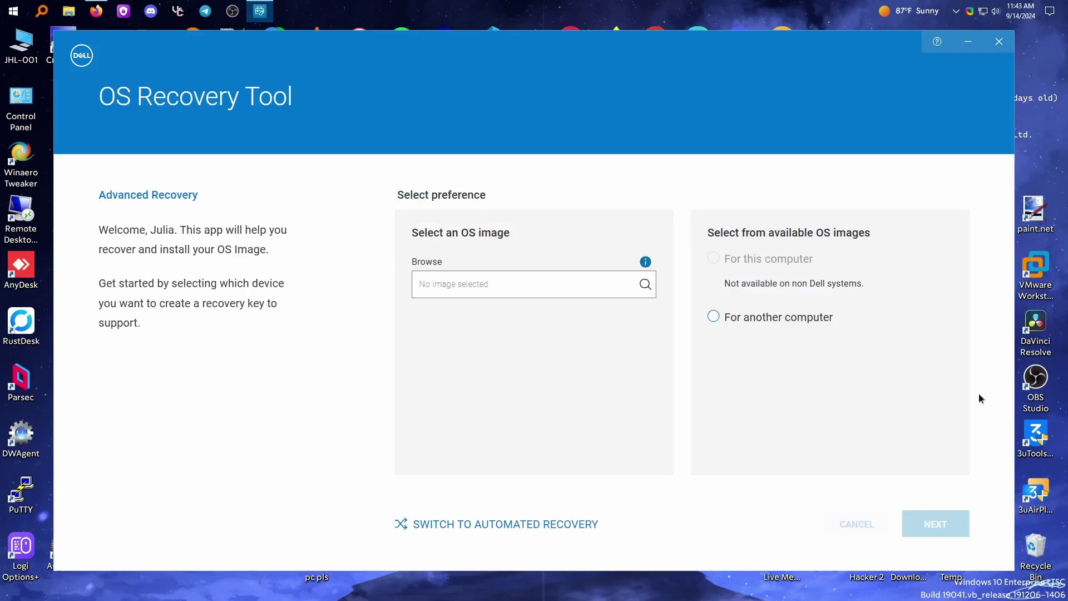
{"action": "left_click", "coordinate": [723, 316]}
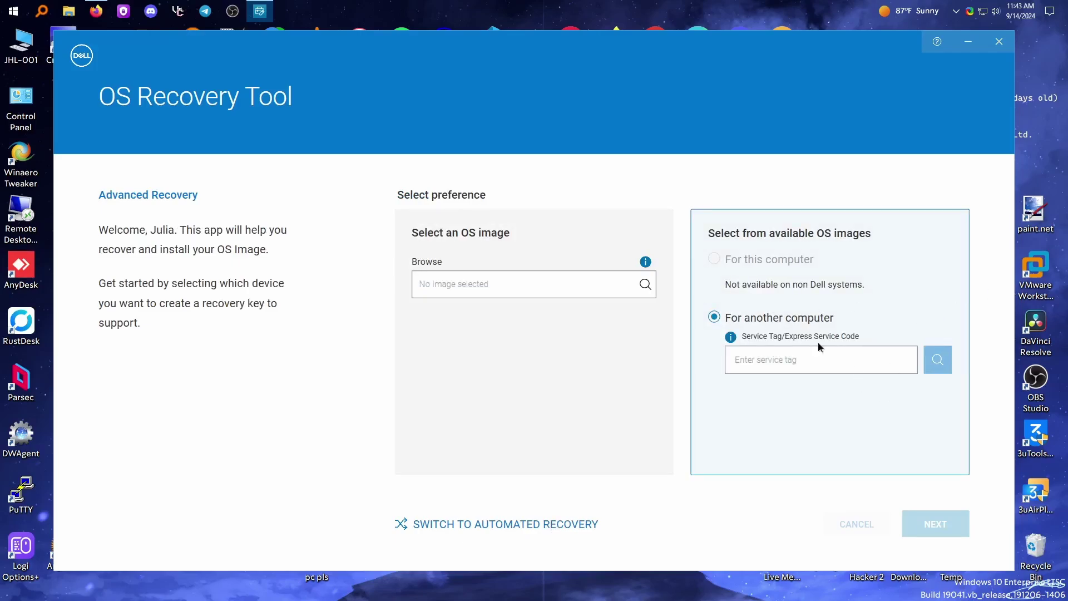
{"action": "left_click", "coordinate": [839, 360]}
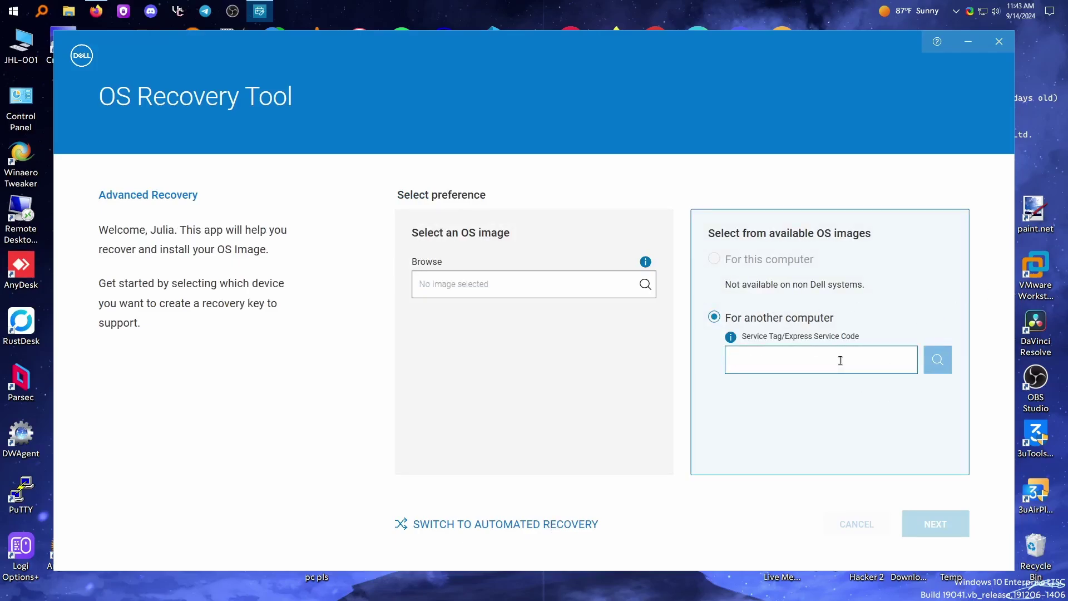
{"action": "key", "text": "ctrl+v"}
{"action": "key", "text": "Return"}
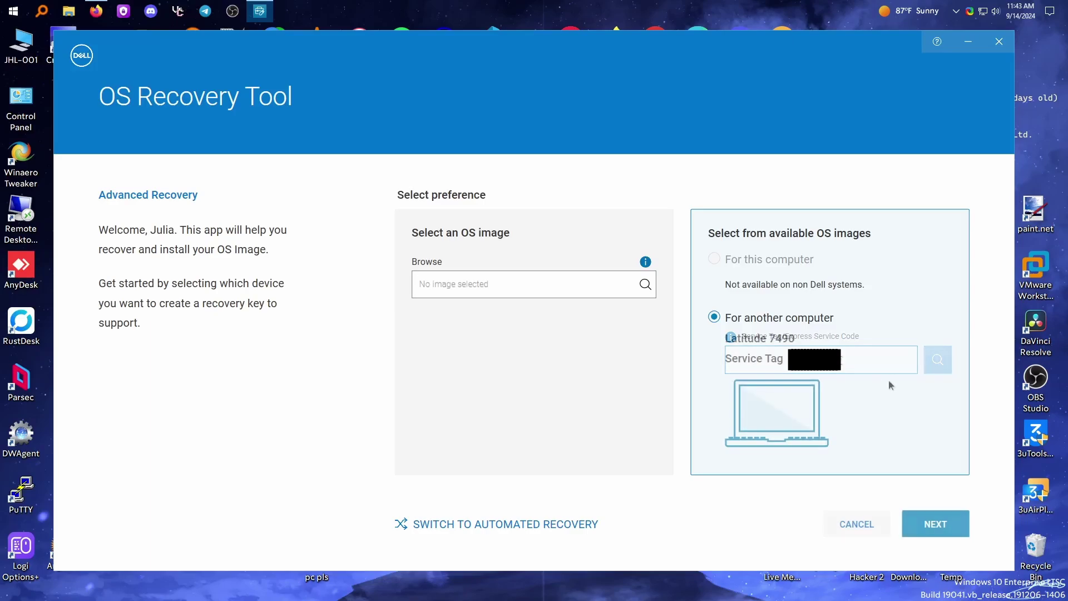
{"action": "left_click", "coordinate": [925, 524]}
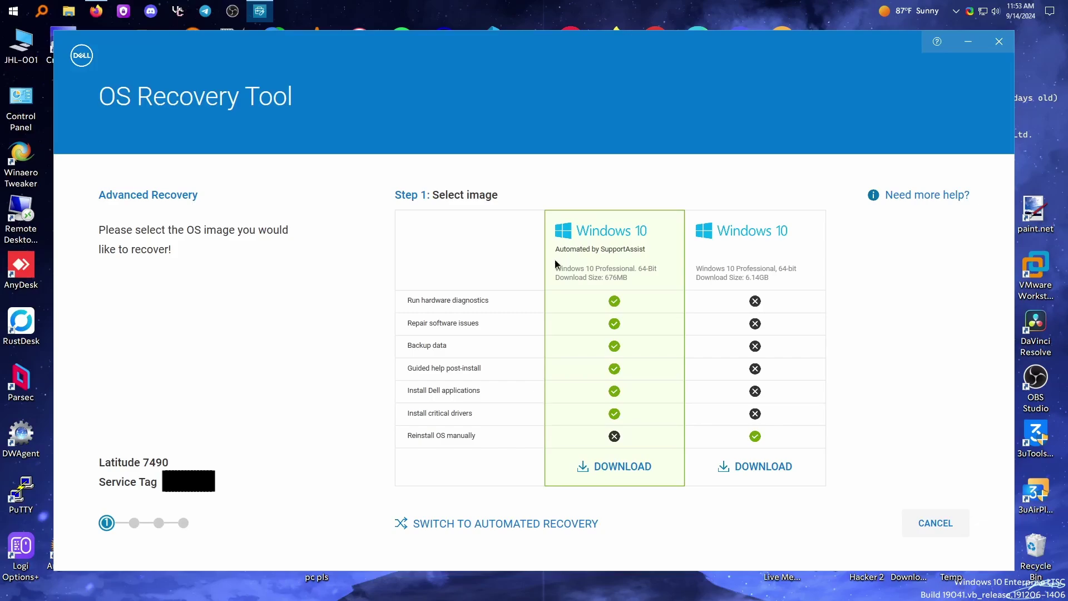
Download the Windows 10 image automated by SupportAssist to the F: SanDisk drive, acknowledging the reformat, and close the recovery process guide
{"action": "left_click", "coordinate": [603, 467]}
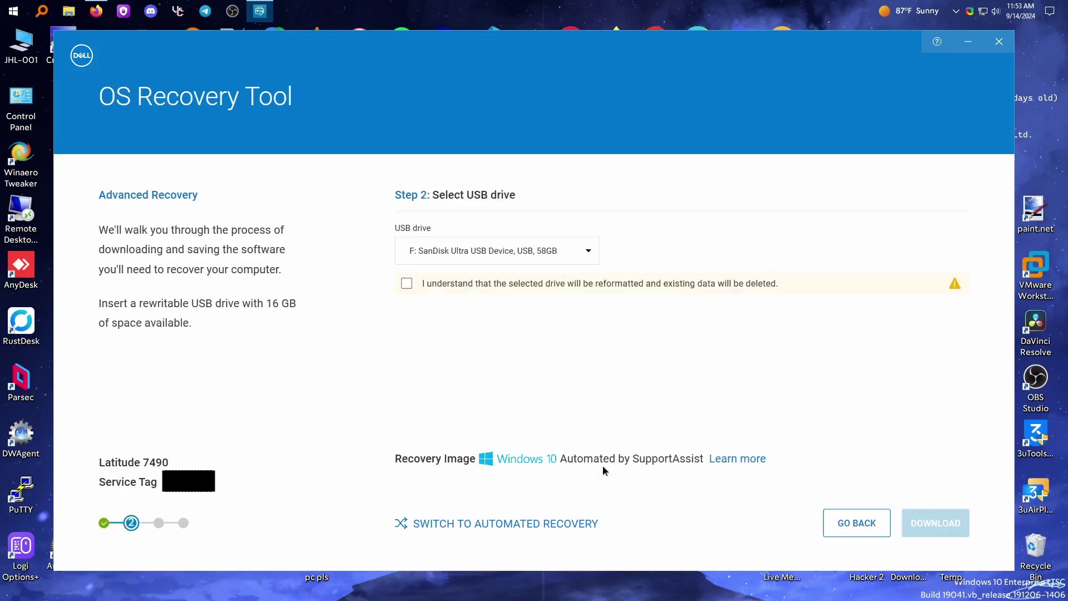
{"action": "left_click", "coordinate": [406, 284]}
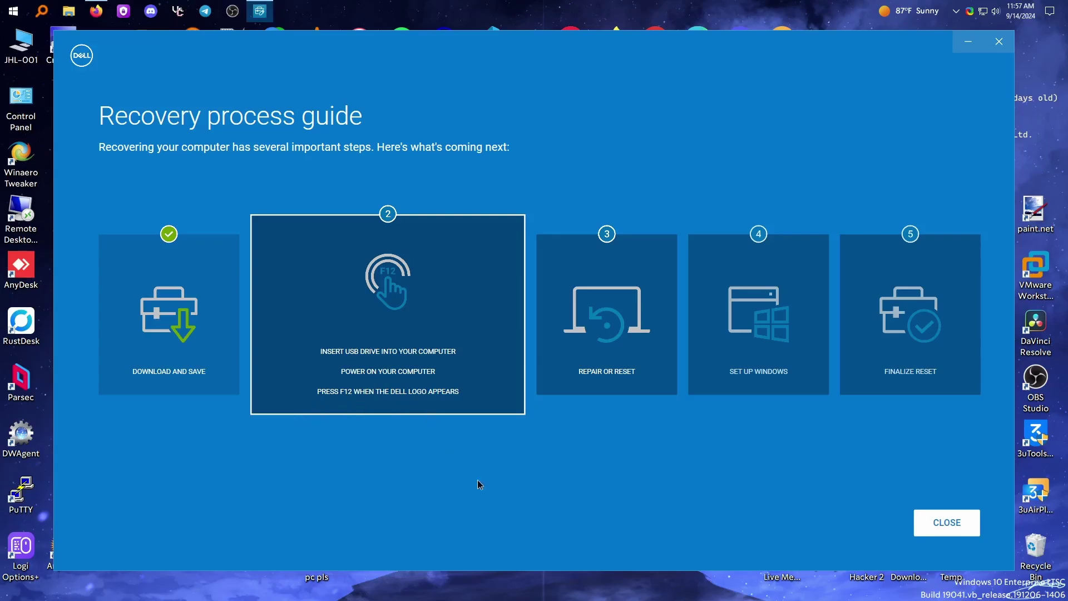
{"action": "left_click", "coordinate": [944, 523]}
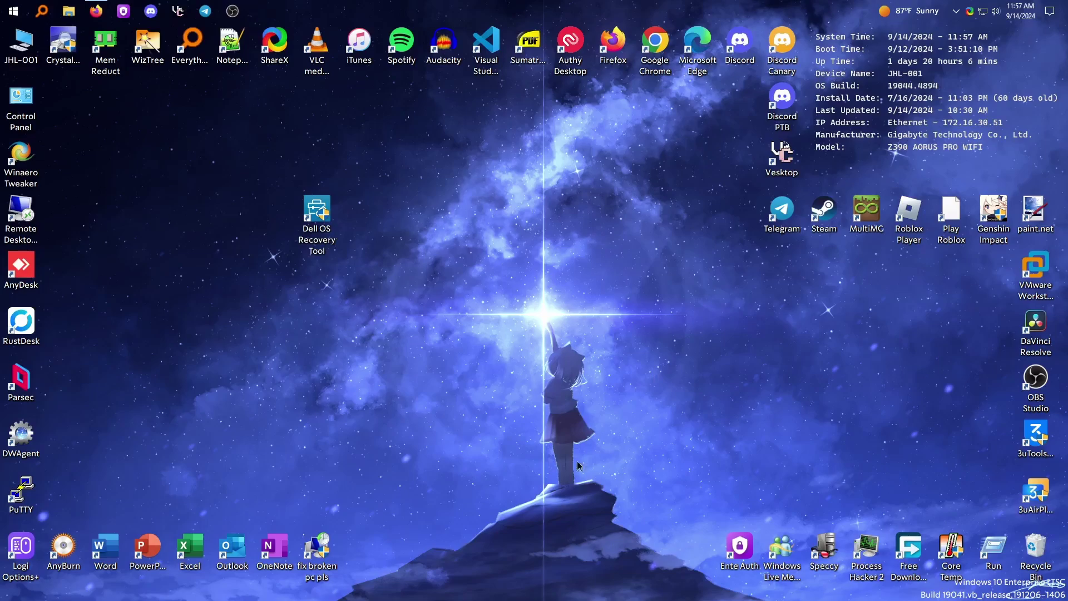
Open File Explorer and examine the contents of the USB Drive (F:) and Media (G:) partitions
{"action": "key", "text": "super+e"}
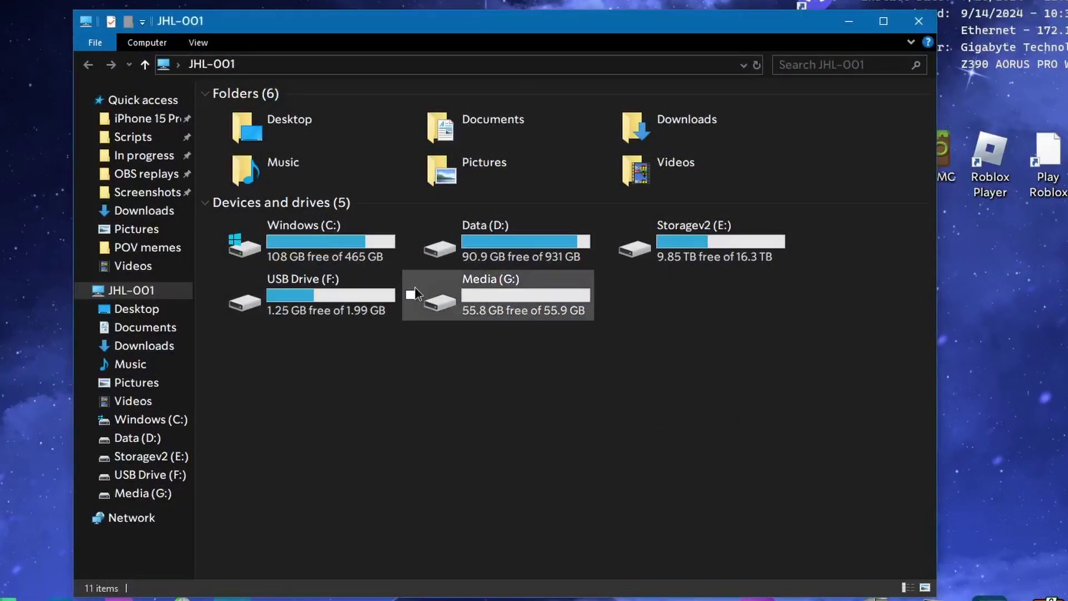
{"action": "double_click", "coordinate": [318, 304]}
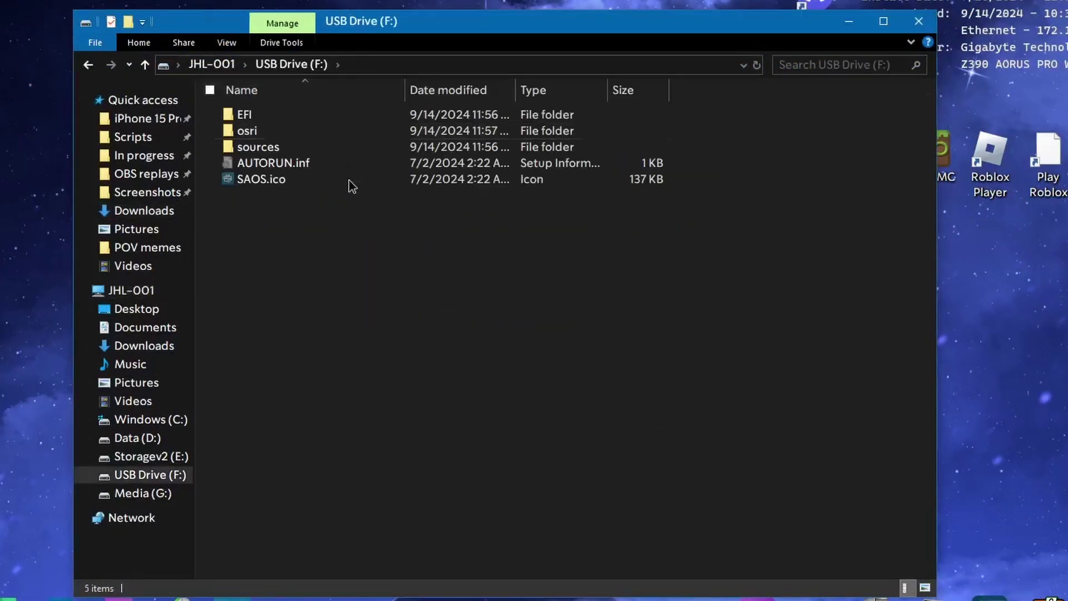
{"action": "left_click", "coordinate": [226, 69]}
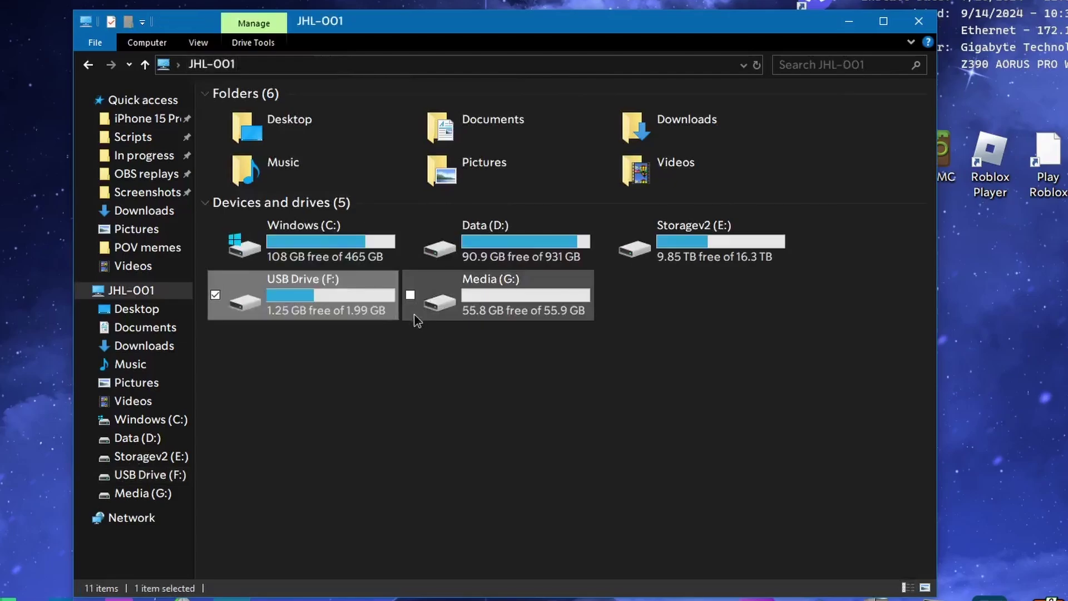
{"action": "double_click", "coordinate": [508, 290]}
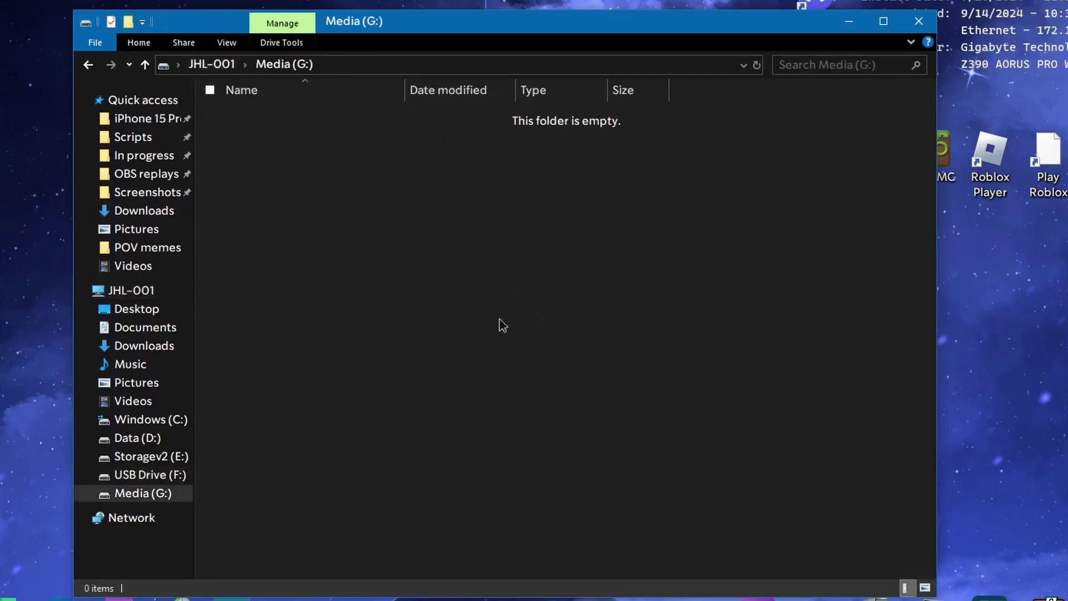
{"action": "left_click", "coordinate": [230, 68]}
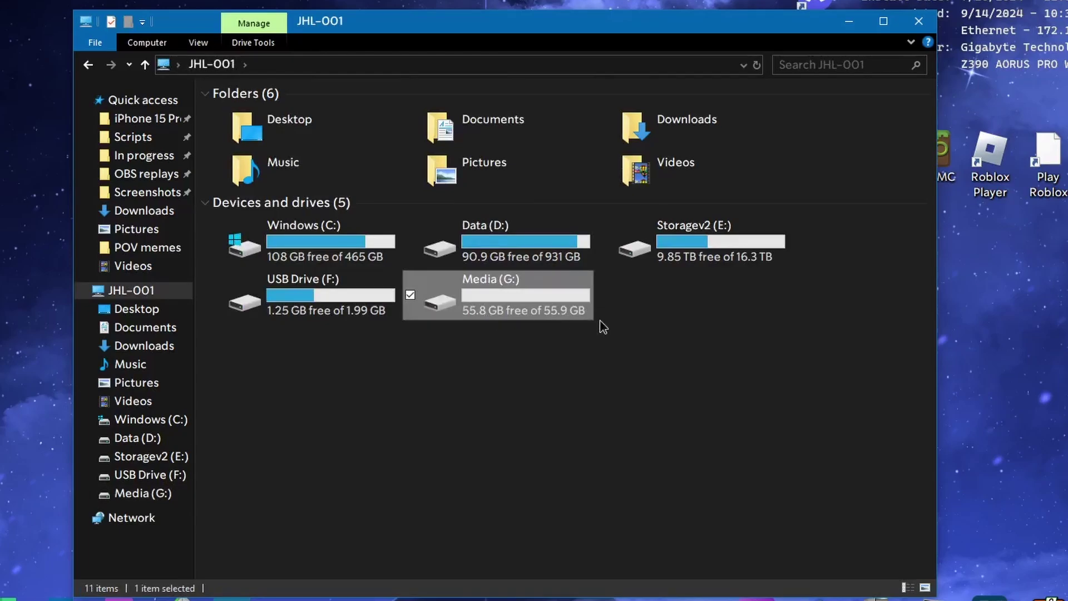
{"action": "double_click", "coordinate": [507, 303]}
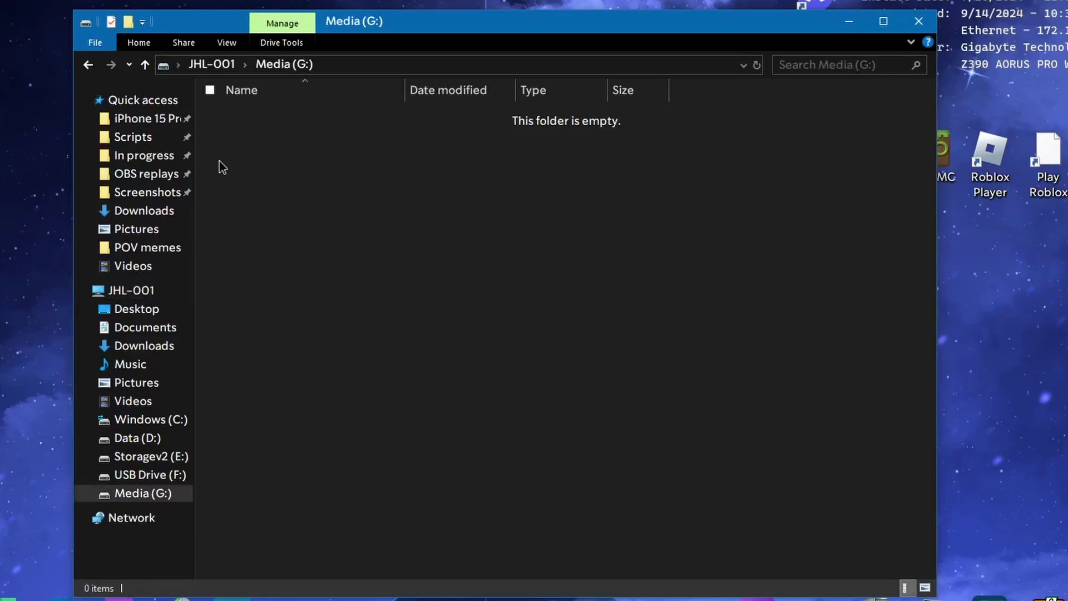
{"action": "left_click", "coordinate": [88, 65]}
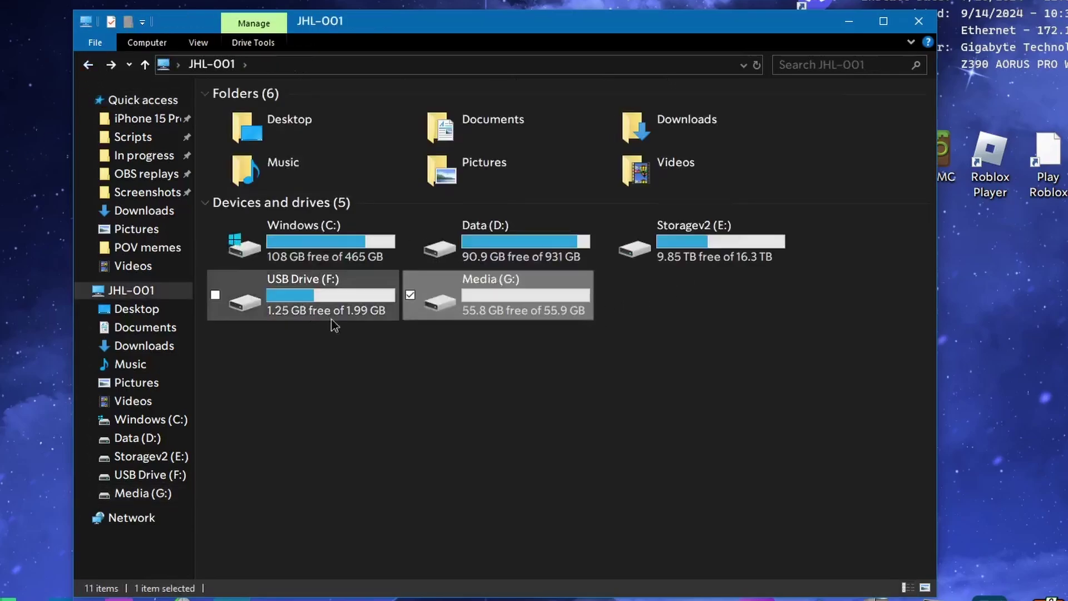
{"action": "left_click", "coordinate": [526, 339]}
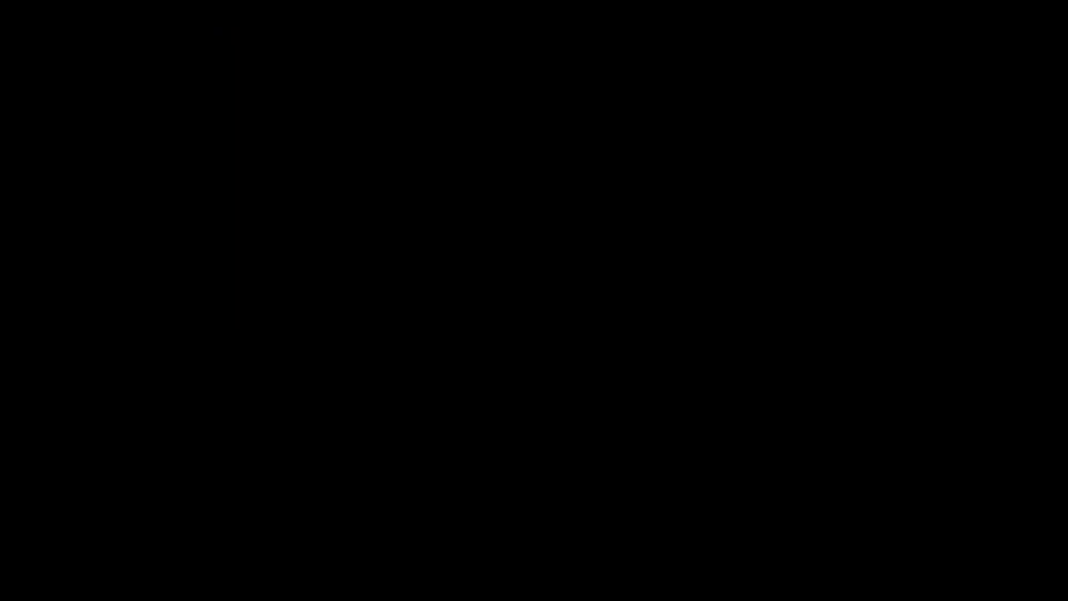
Open the Dell laptop's one-time boot menu and boot from UEFI: SanDisk, Partition 1
{"action": "key", "text": "F12"}
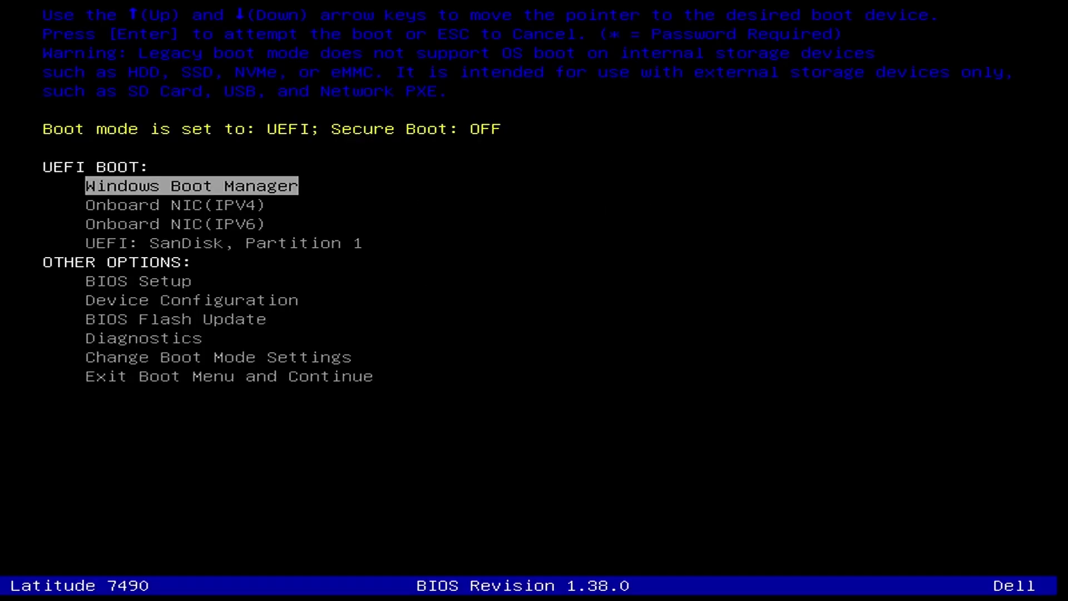
{"action": "key", "text": "Down"}
{"action": "key", "text": "Down"}
{"action": "key", "text": "Down"}
{"action": "key", "text": "Return"}
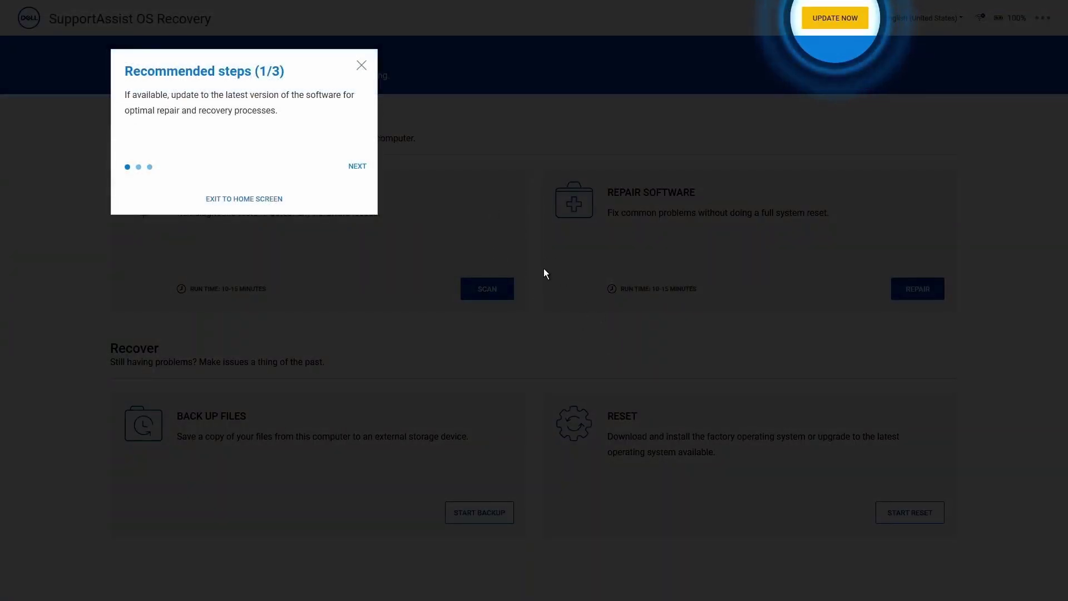
Dismiss the recommended steps tour in SupportAssist OS Recovery
{"action": "left_click", "coordinate": [356, 166]}
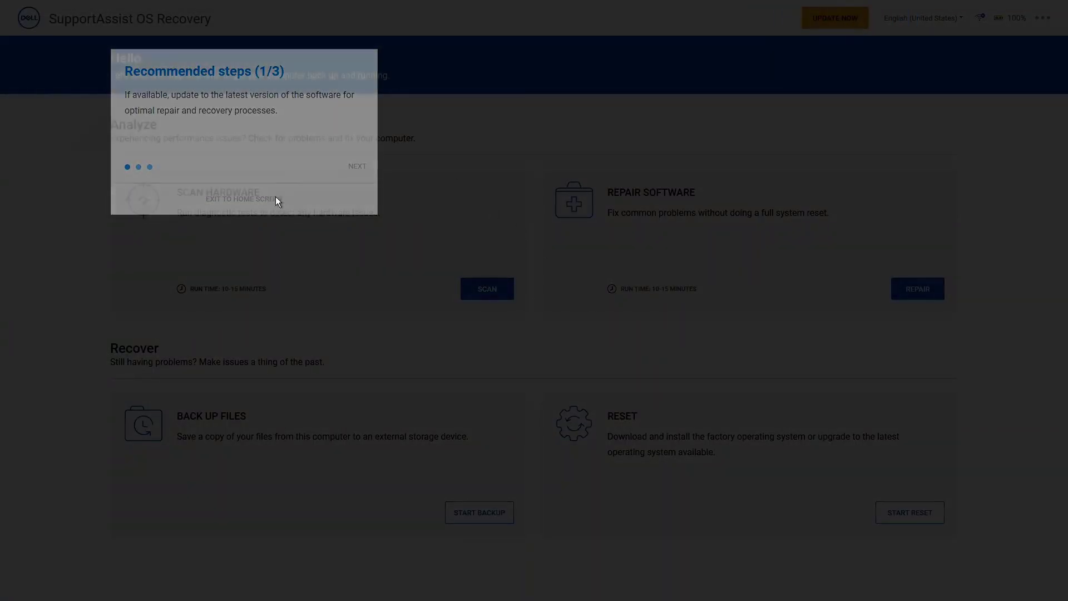
Exit to the recovery home screen, begin a system reset, and set up its internet connection as Wired
{"action": "left_click", "coordinate": [248, 198]}
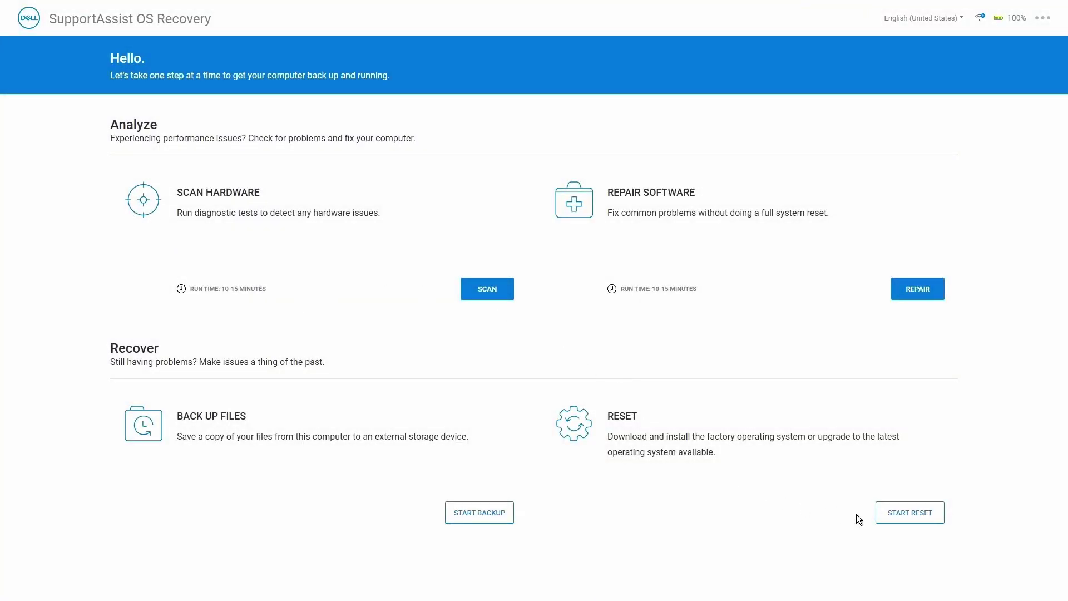
{"action": "left_click", "coordinate": [910, 522]}
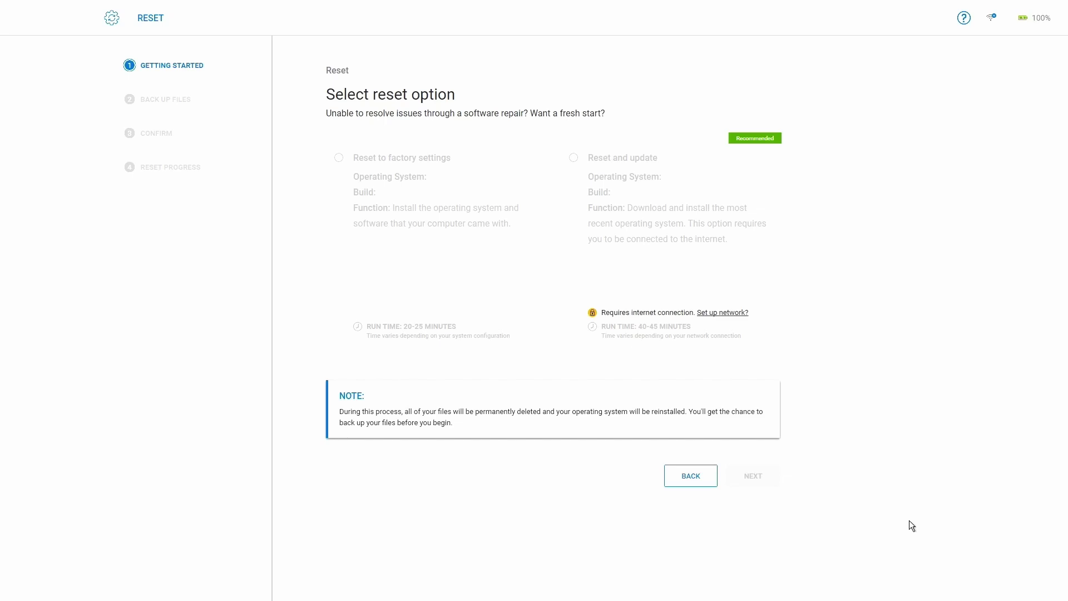
{"action": "left_click", "coordinate": [713, 315]}
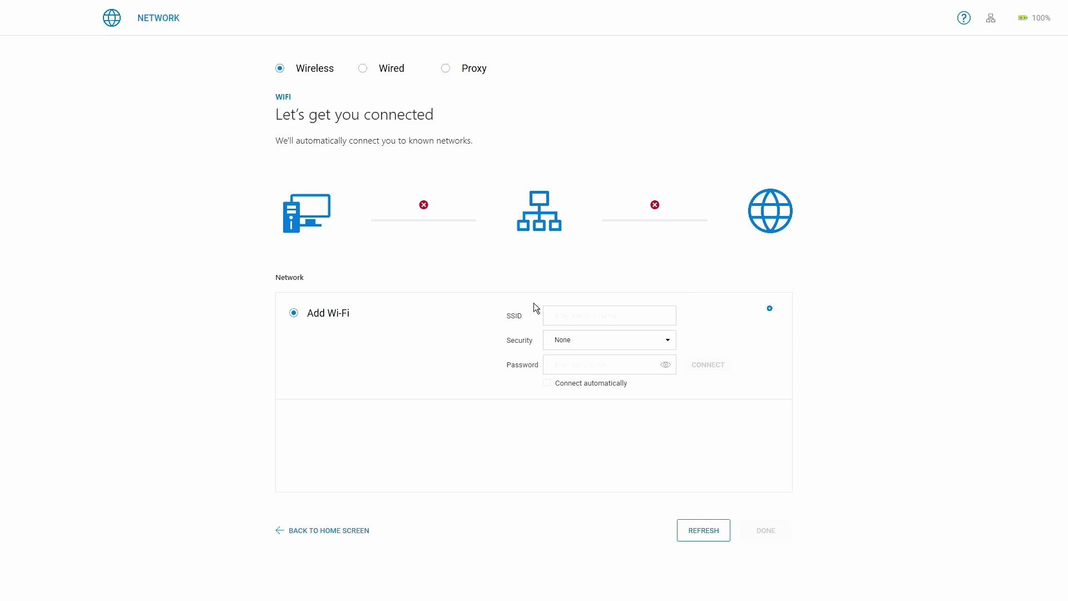
{"action": "left_click", "coordinate": [362, 68]}
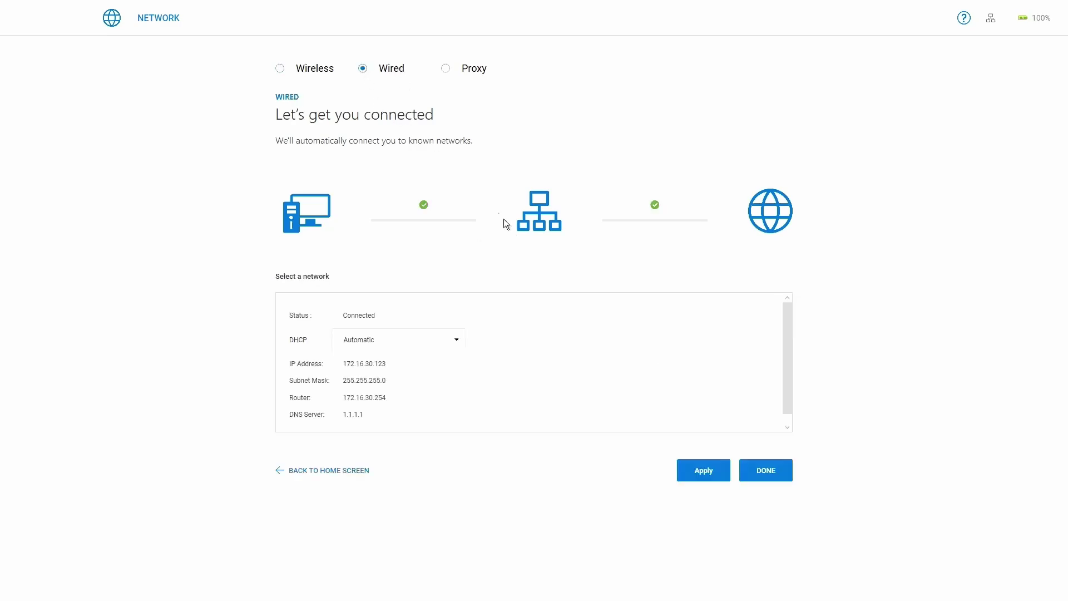
{"action": "left_click", "coordinate": [770, 473]}
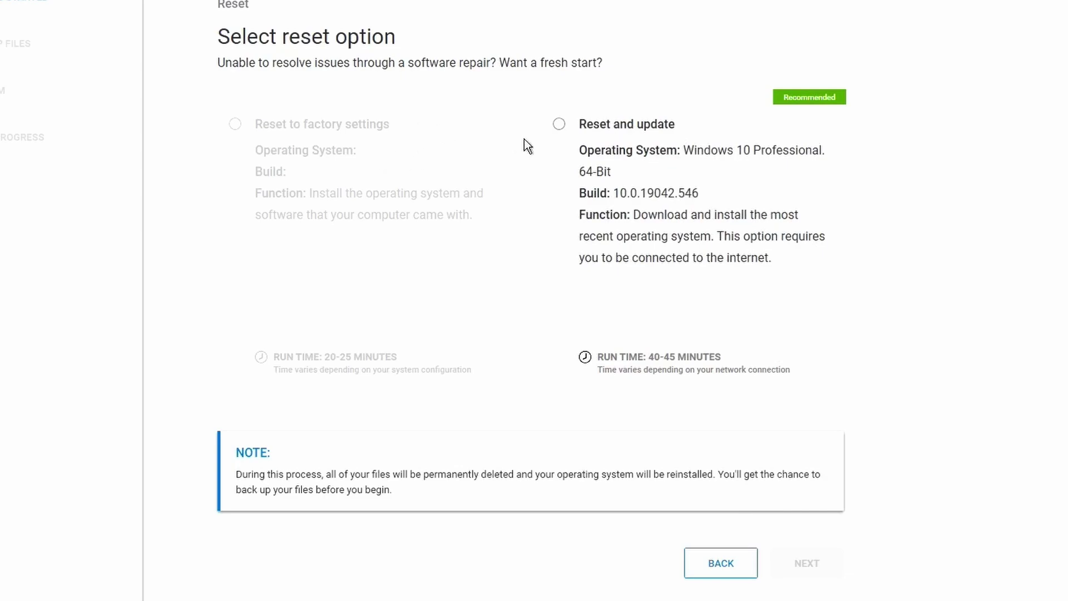
Run Reset and update without backing up files, acknowledging that all system data and personal files get deleted
{"action": "left_click", "coordinate": [596, 126]}
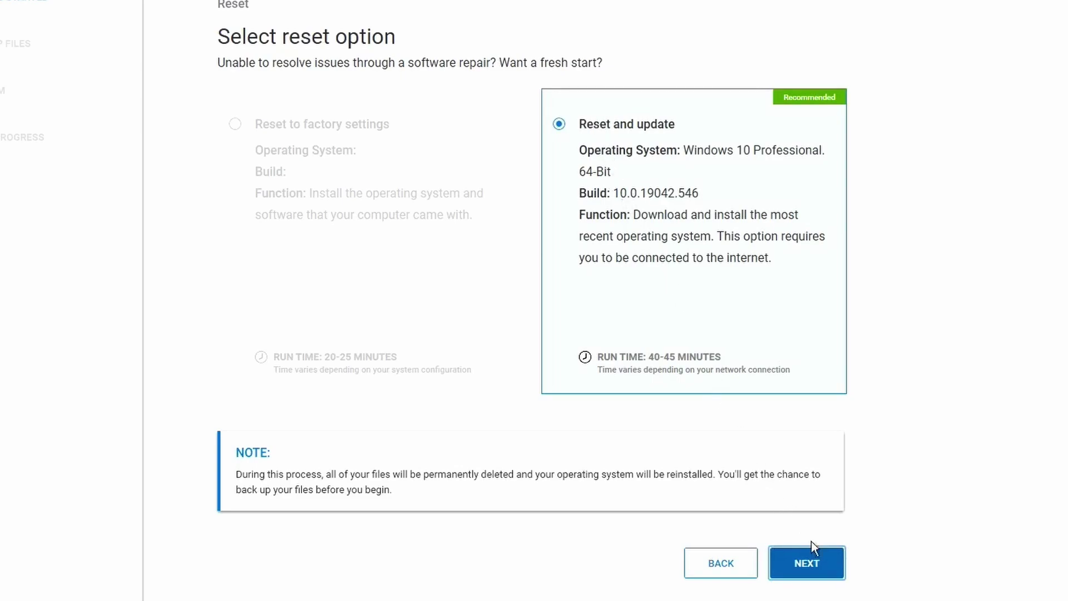
{"action": "left_click", "coordinate": [825, 583]}
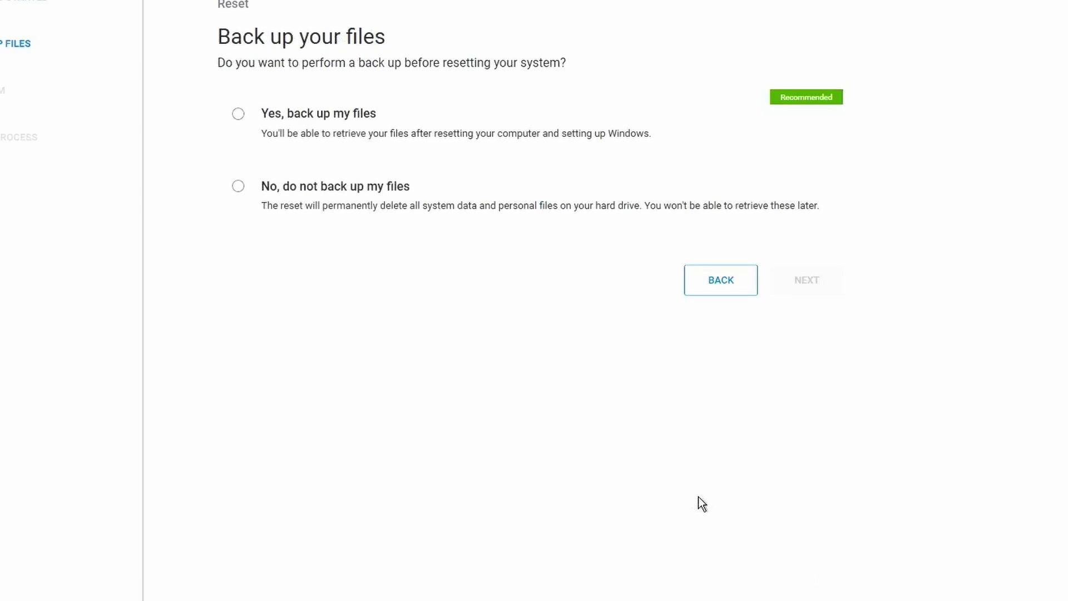
{"action": "left_click", "coordinate": [322, 188]}
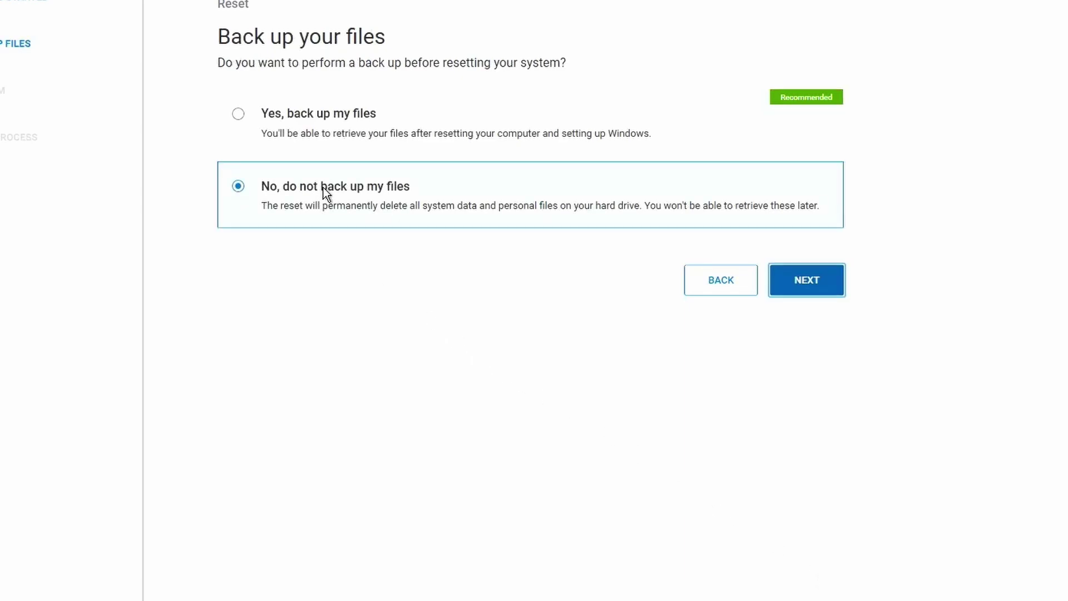
{"action": "left_click", "coordinate": [798, 282]}
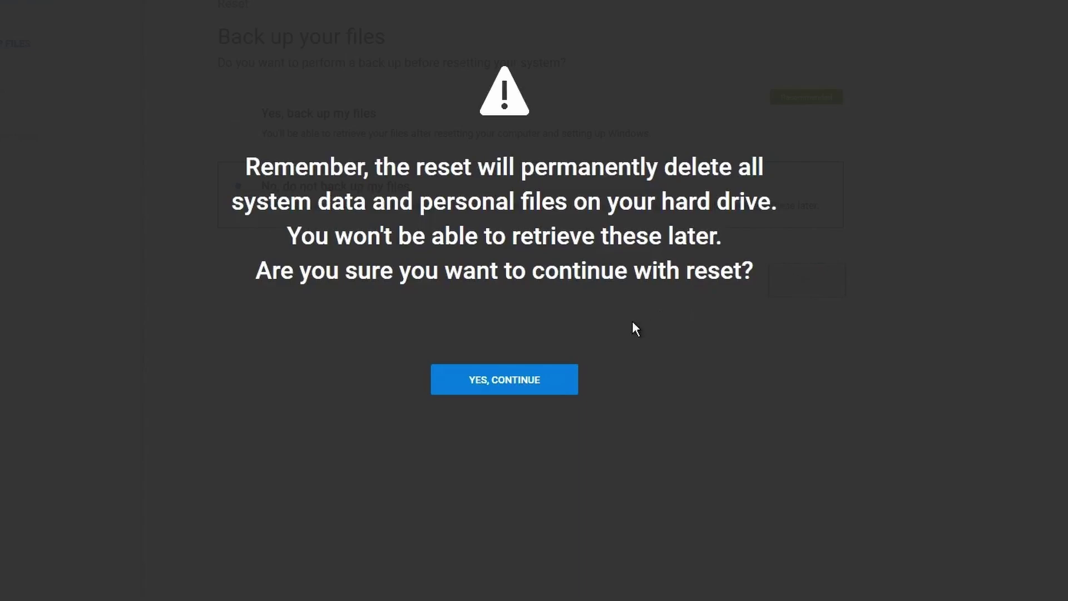
{"action": "left_click", "coordinate": [538, 389]}
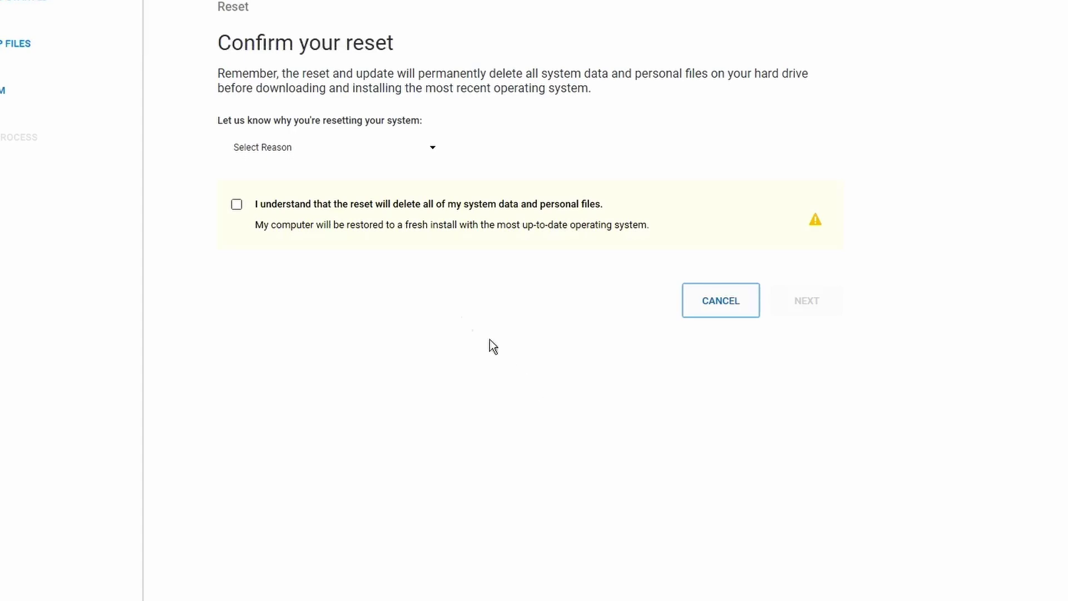
{"action": "left_click", "coordinate": [321, 206]}
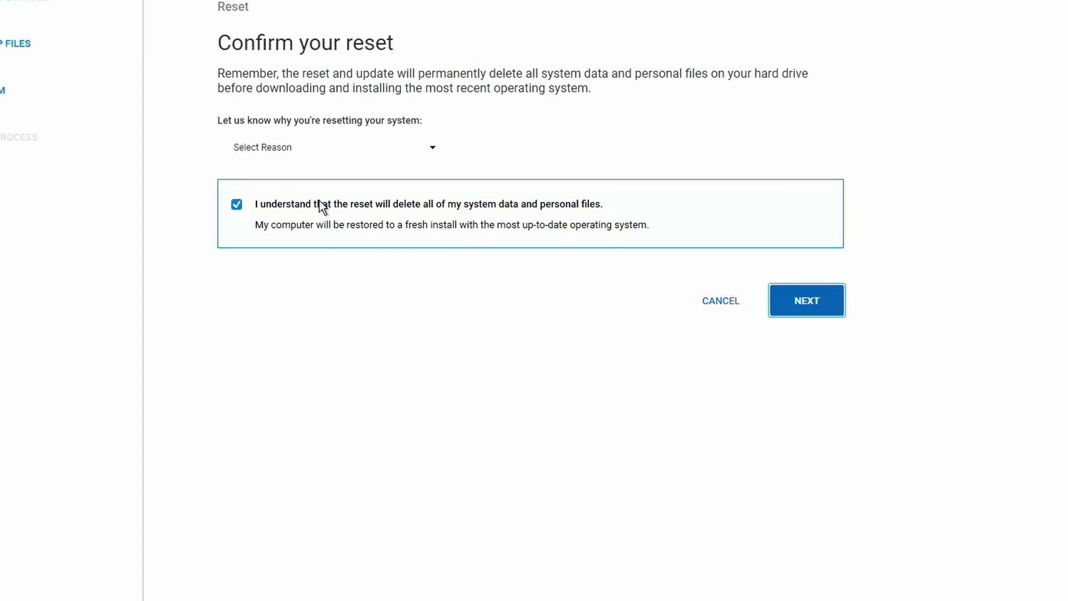
{"action": "left_click", "coordinate": [801, 310]}
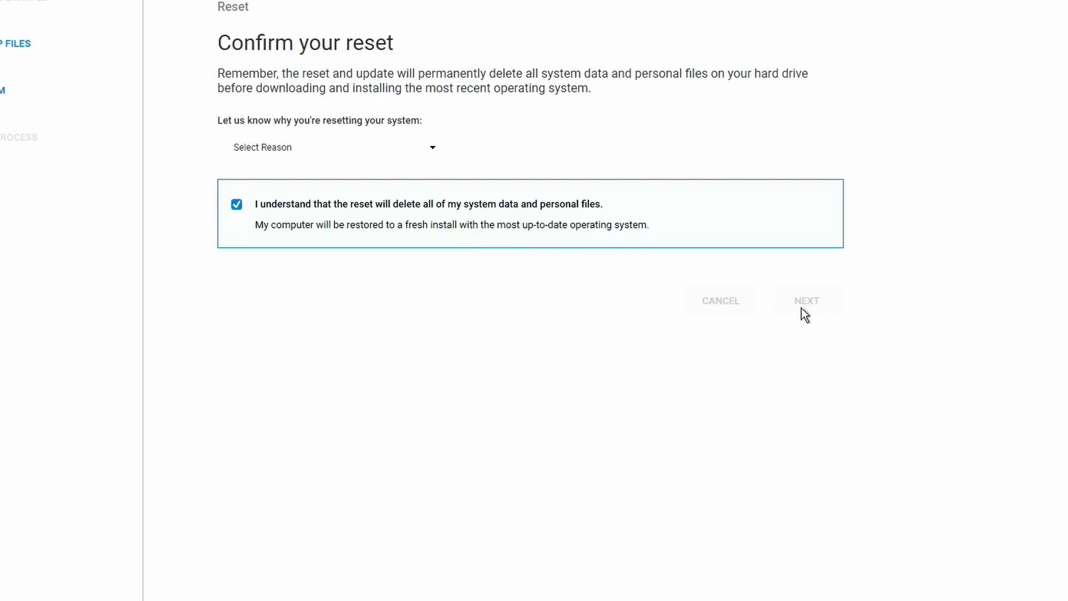
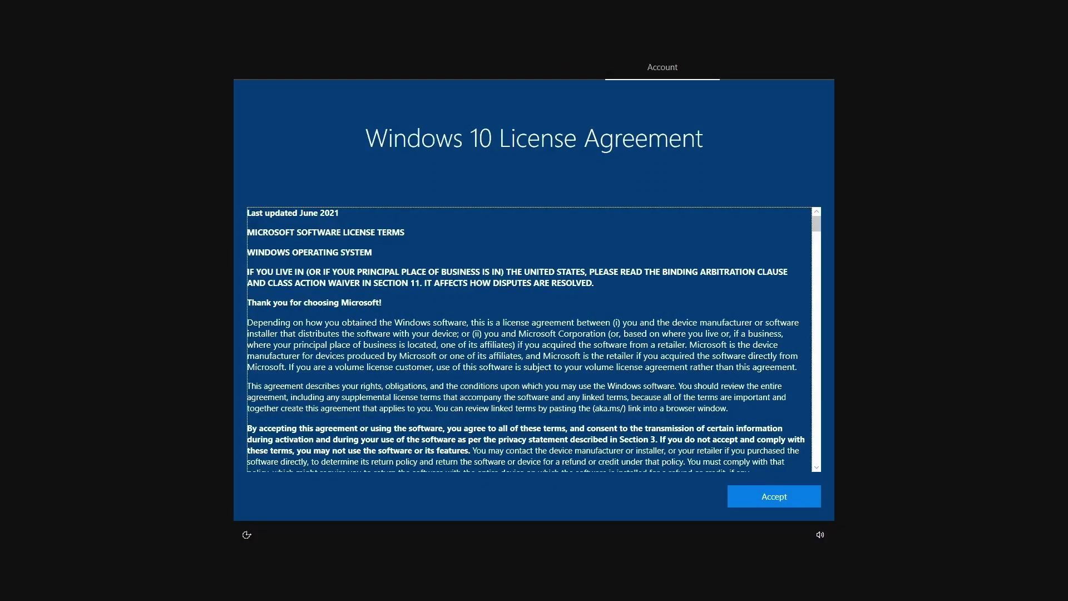
Accept the Windows 10 license agreement and privacy settings, skipping the experience customization
{"action": "left_click", "coordinate": [755, 496]}
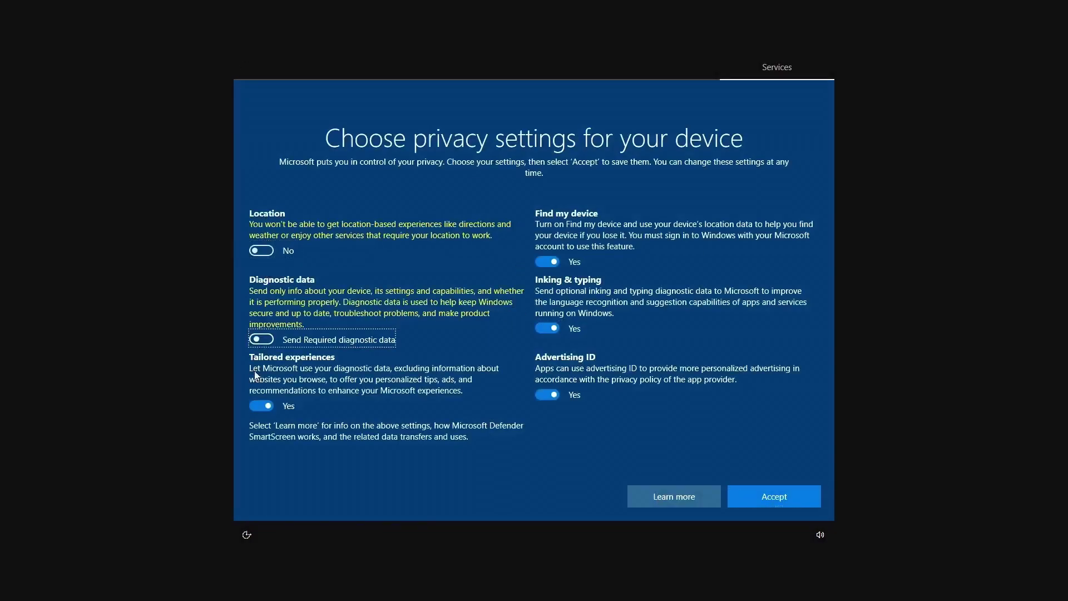
{"action": "left_click", "coordinate": [762, 495]}
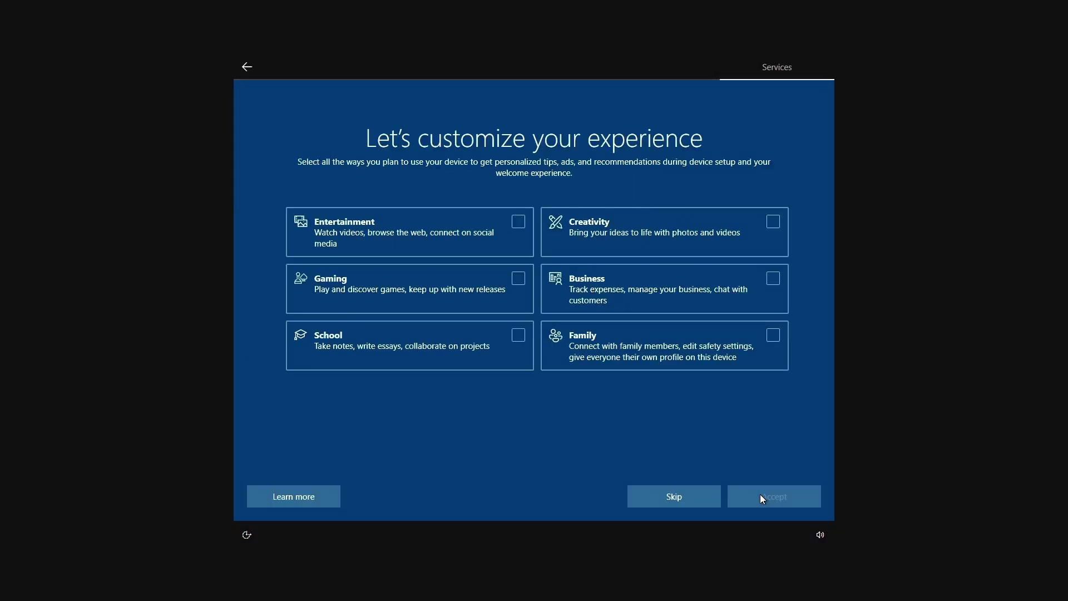
{"action": "left_click", "coordinate": [686, 503]}
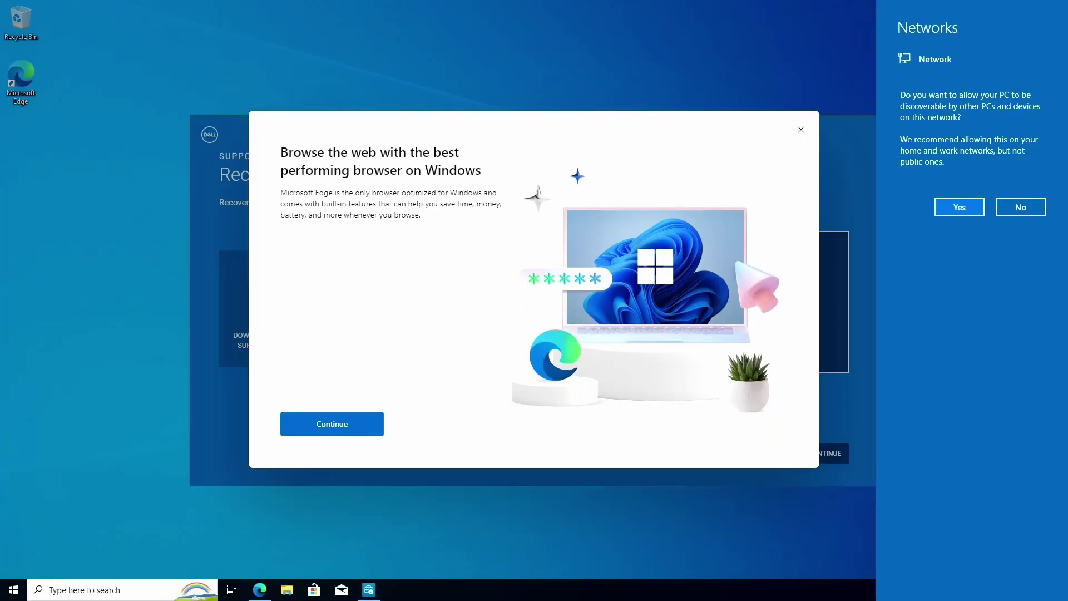
Get past the browser welcome and recovery process guide, and decline file retrieval and the previously purchased software check
{"action": "left_click", "coordinate": [326, 428]}
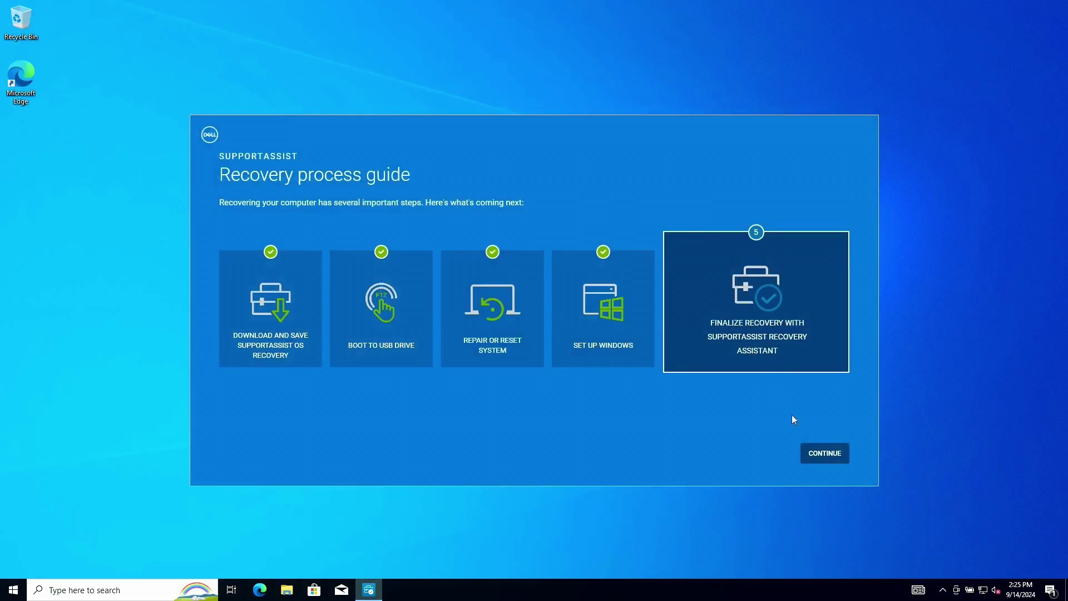
{"action": "left_click", "coordinate": [837, 458]}
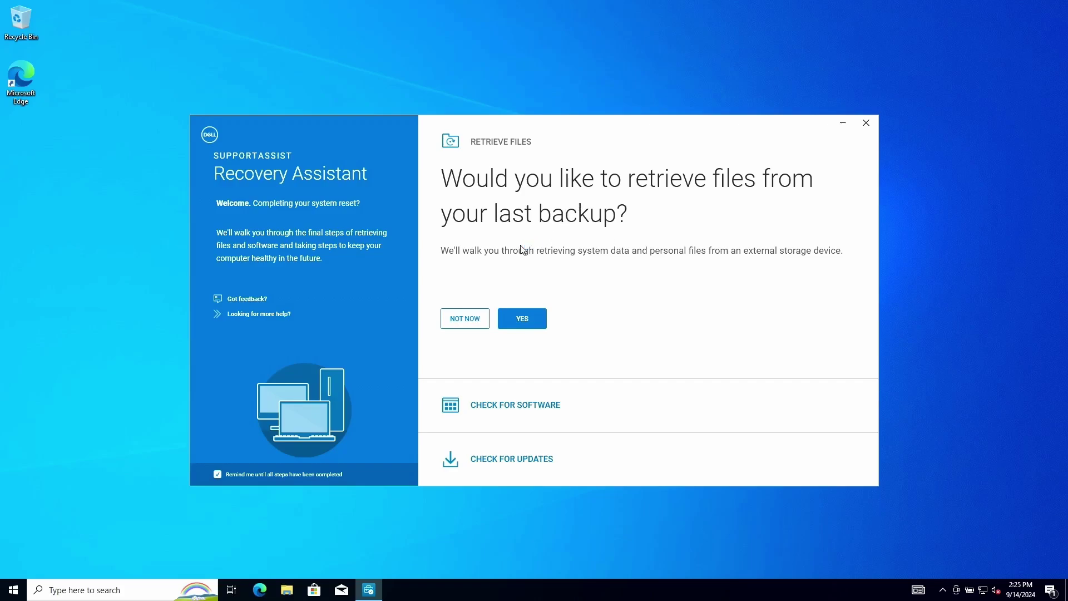
{"action": "left_click", "coordinate": [471, 320]}
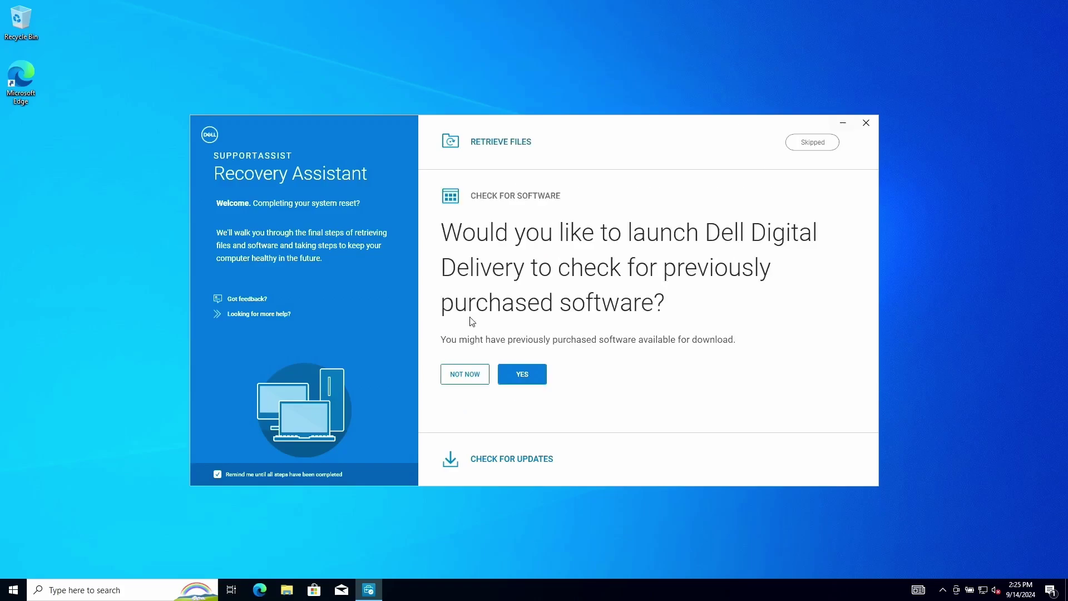
{"action": "left_click", "coordinate": [455, 384]}
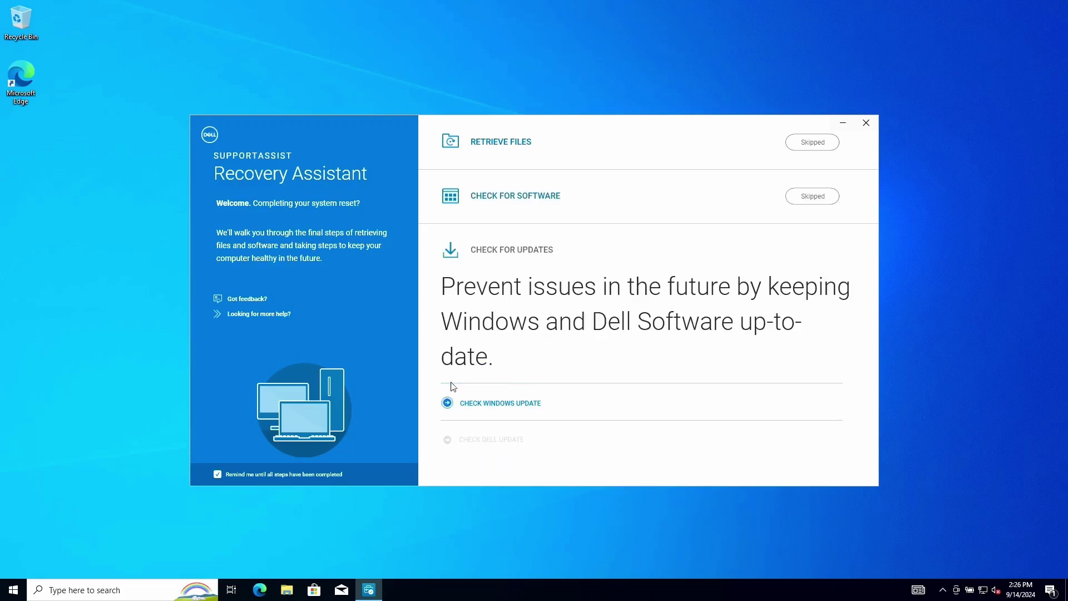
Check for Windows updates from the Recovery Assistant and review the full update list in maximized Settings
{"action": "left_click", "coordinate": [470, 404]}
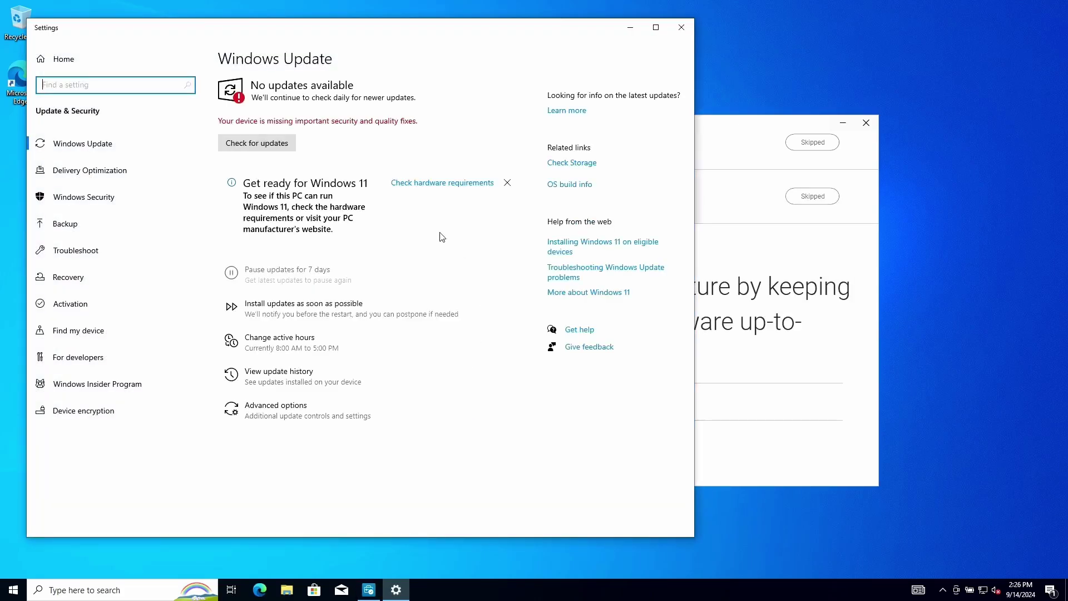
{"action": "left_click", "coordinate": [263, 147]}
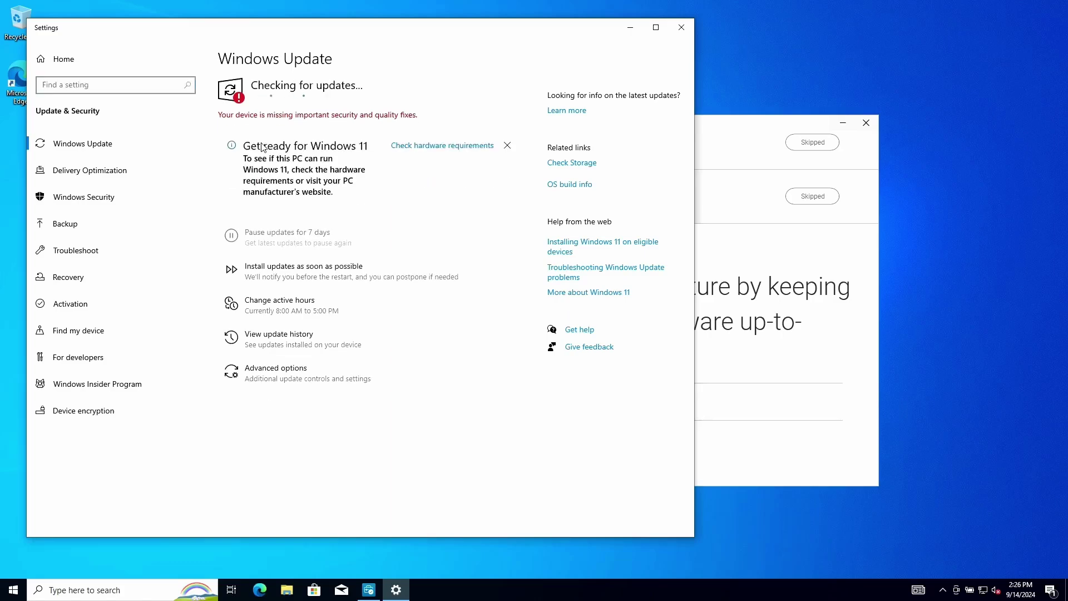
{"action": "key", "text": "super+Up"}
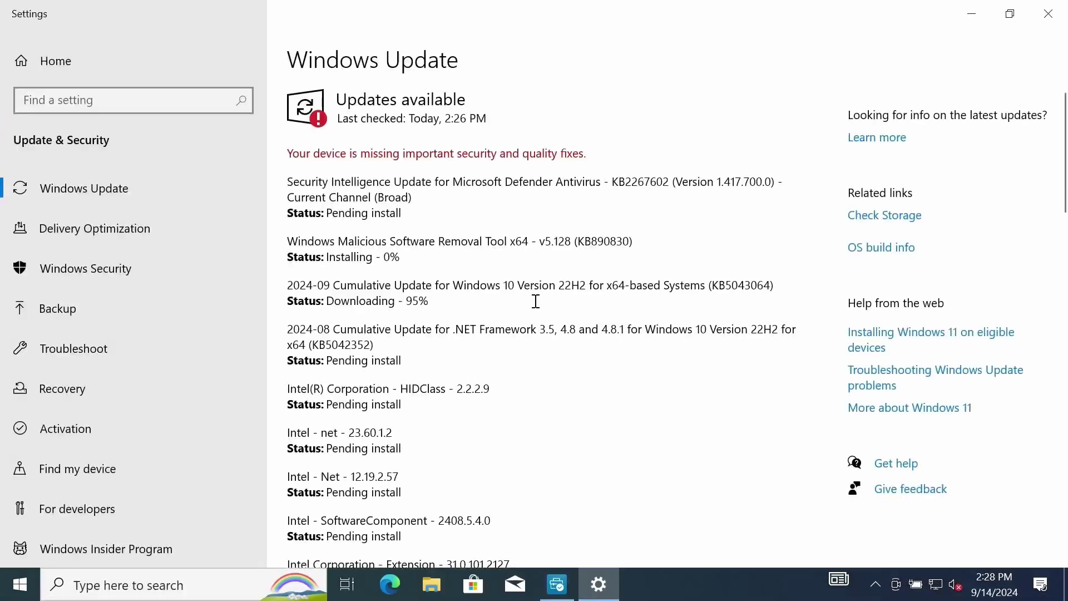
{"action": "scroll", "coordinate": [535, 302], "scroll_direction": "down", "scroll_amount": 15}
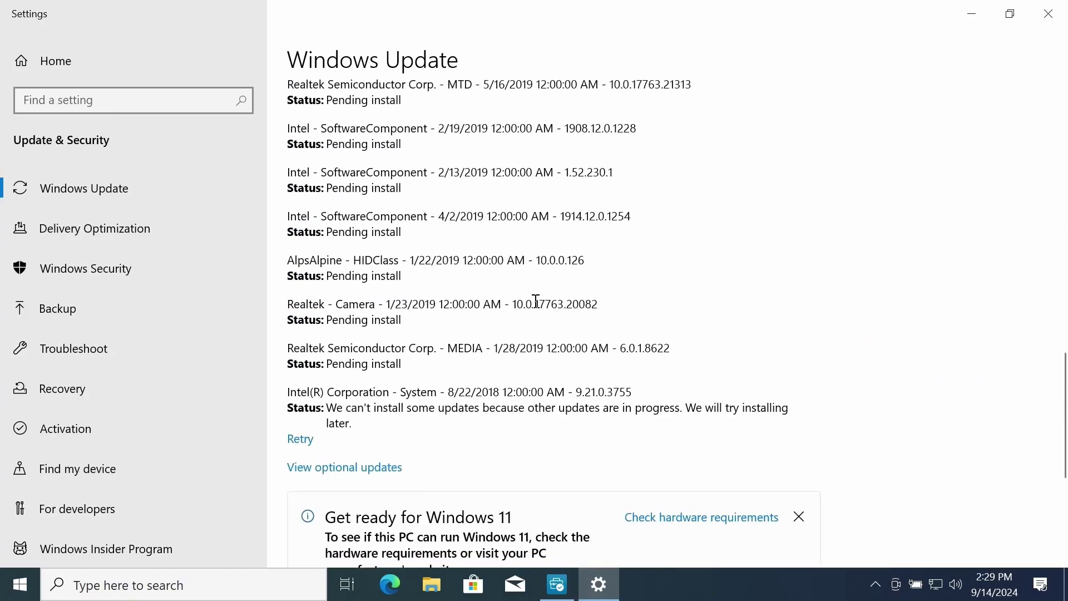
{"action": "scroll", "coordinate": [536, 301], "scroll_direction": "up", "scroll_amount": 15}
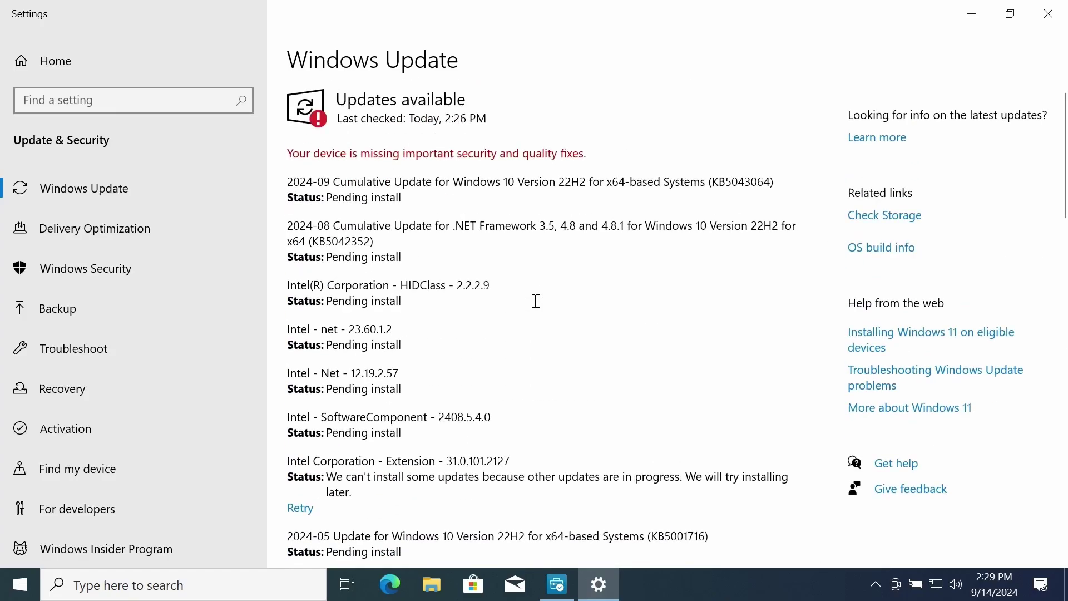
Review the device and Windows specifications on the system About page and return to Windows Update
{"action": "left_click", "coordinate": [54, 60]}
{"action": "left_click", "coordinate": [166, 283]}
{"action": "scroll", "coordinate": [89, 390], "scroll_direction": "down", "scroll_amount": 4}
{"action": "left_click", "coordinate": [89, 483]}
{"action": "scroll", "coordinate": [599, 396], "scroll_direction": "down", "scroll_amount": 3}
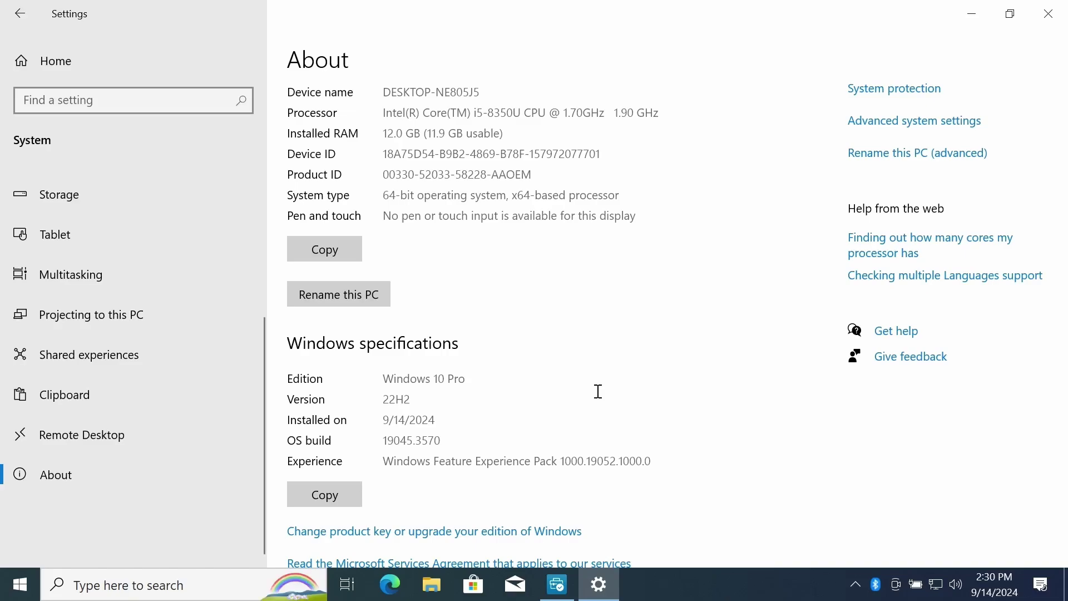
{"action": "left_click", "coordinate": [206, 61]}
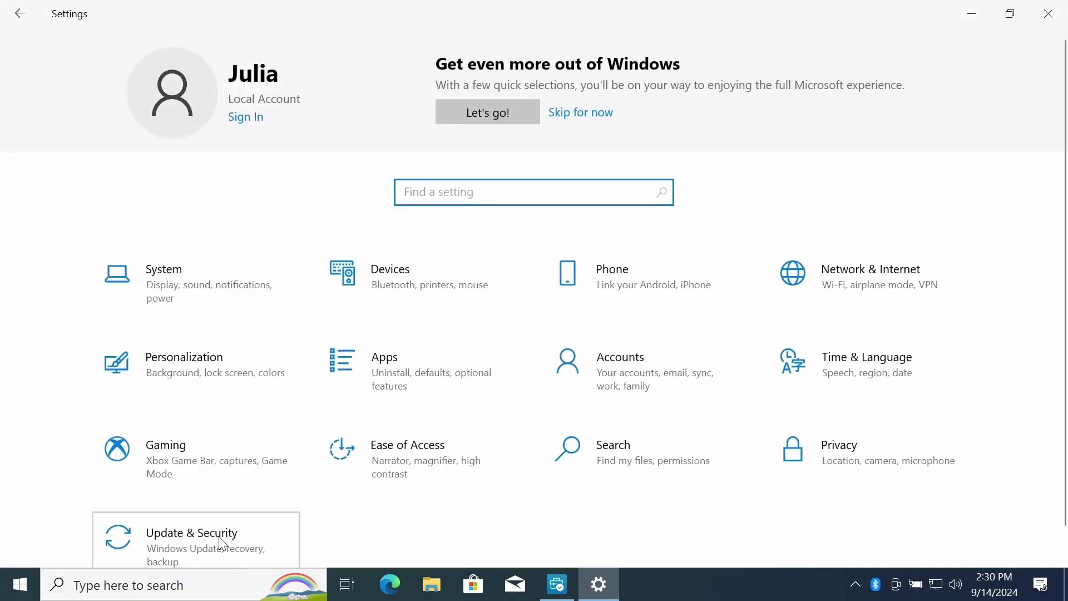
{"action": "left_click", "coordinate": [167, 534]}
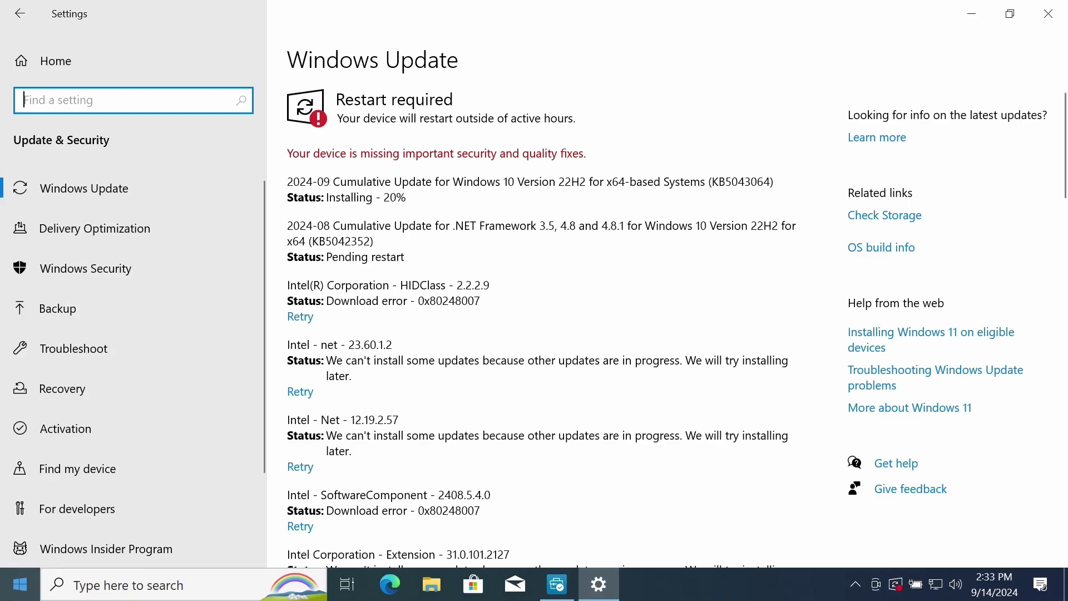
Examine the list of installed apps, including the contents of the Dell folder
{"action": "left_click", "coordinate": [20, 584]}
{"action": "scroll", "coordinate": [176, 325], "scroll_direction": "down", "scroll_amount": 1}
{"action": "left_click", "coordinate": [177, 342]}
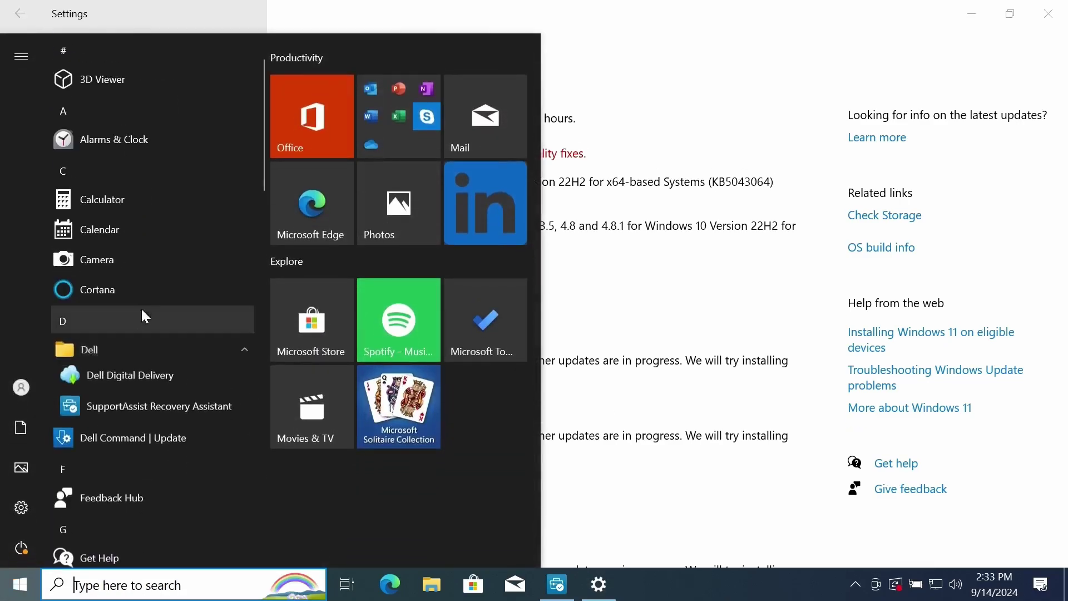
{"action": "scroll", "coordinate": [161, 223], "scroll_direction": "down", "scroll_amount": 1}
{"action": "scroll", "coordinate": [231, 307], "scroll_direction": "down", "scroll_amount": 10}
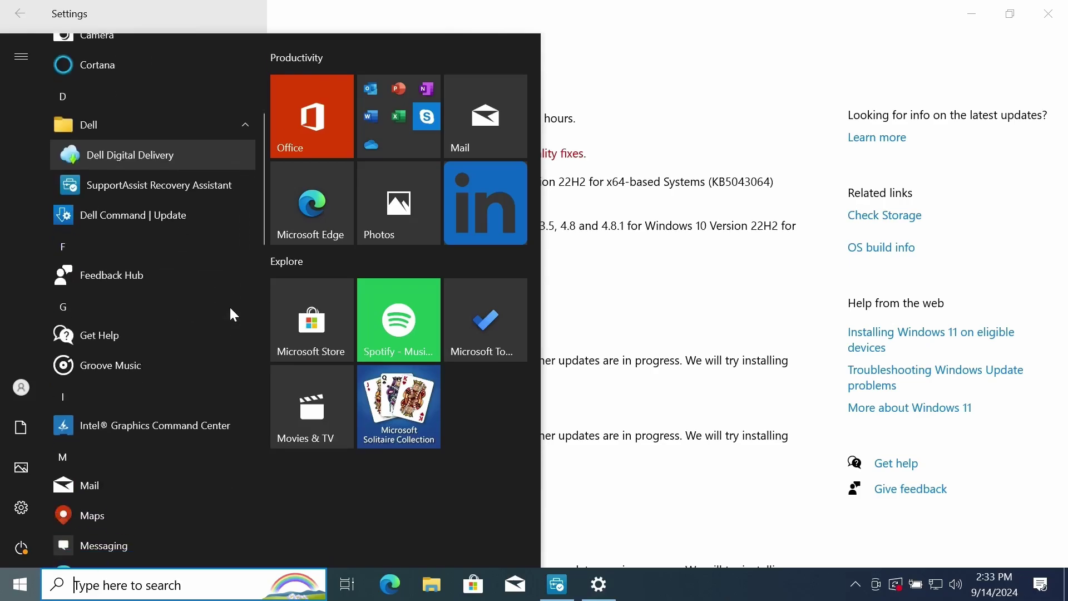
{"action": "scroll", "coordinate": [178, 237], "scroll_direction": "down", "scroll_amount": 5}
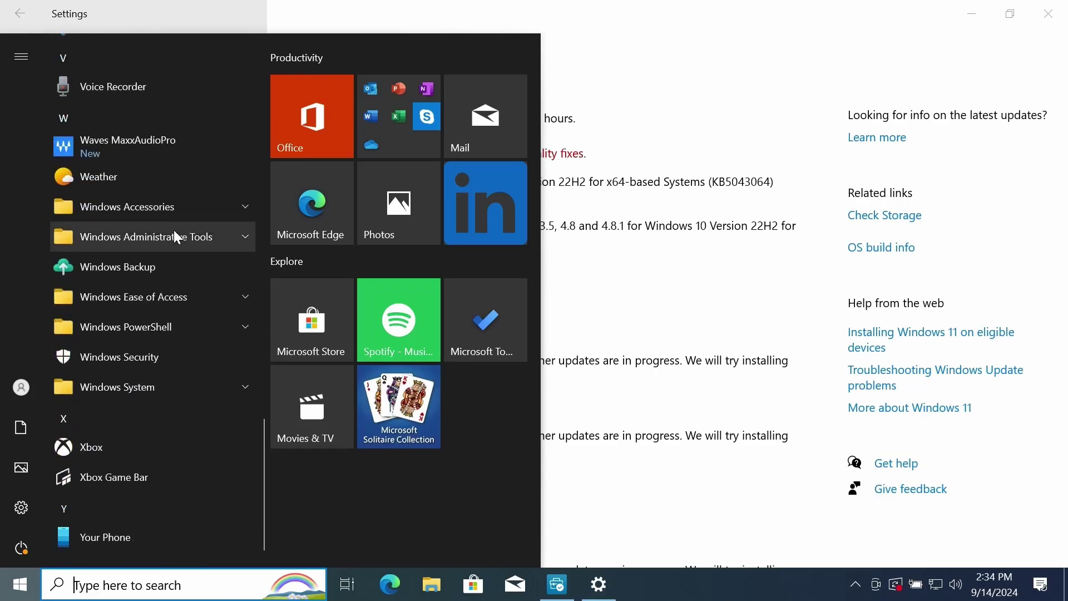
{"action": "scroll", "coordinate": [178, 238], "scroll_direction": "up", "scroll_amount": 6}
{"action": "scroll", "coordinate": [178, 238], "scroll_direction": "down", "scroll_amount": 6}
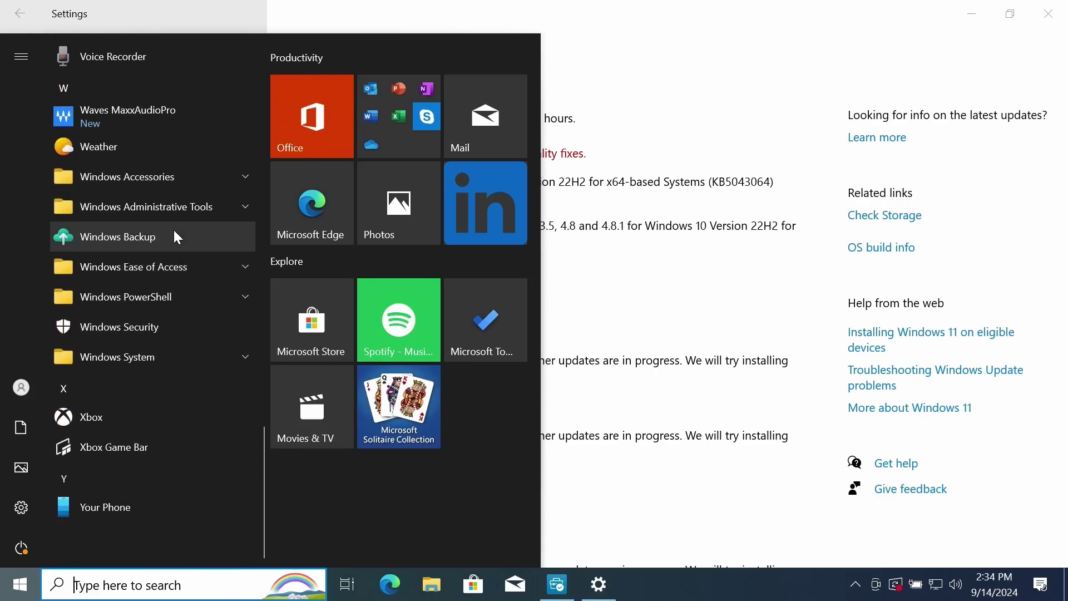
{"action": "scroll", "coordinate": [178, 238], "scroll_direction": "up", "scroll_amount": 5}
{"action": "scroll", "coordinate": [178, 238], "scroll_direction": "down", "scroll_amount": 6}
{"action": "scroll", "coordinate": [178, 238], "scroll_direction": "up", "scroll_amount": 6}
{"action": "scroll", "coordinate": [177, 238], "scroll_direction": "up", "scroll_amount": 15}
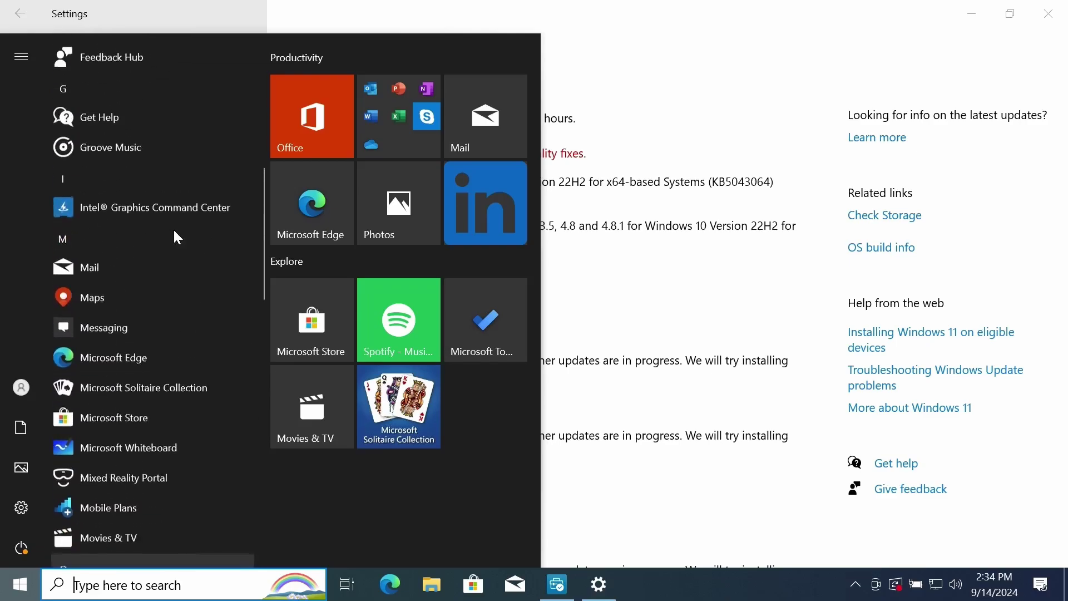
{"action": "left_click", "coordinate": [740, 53]}
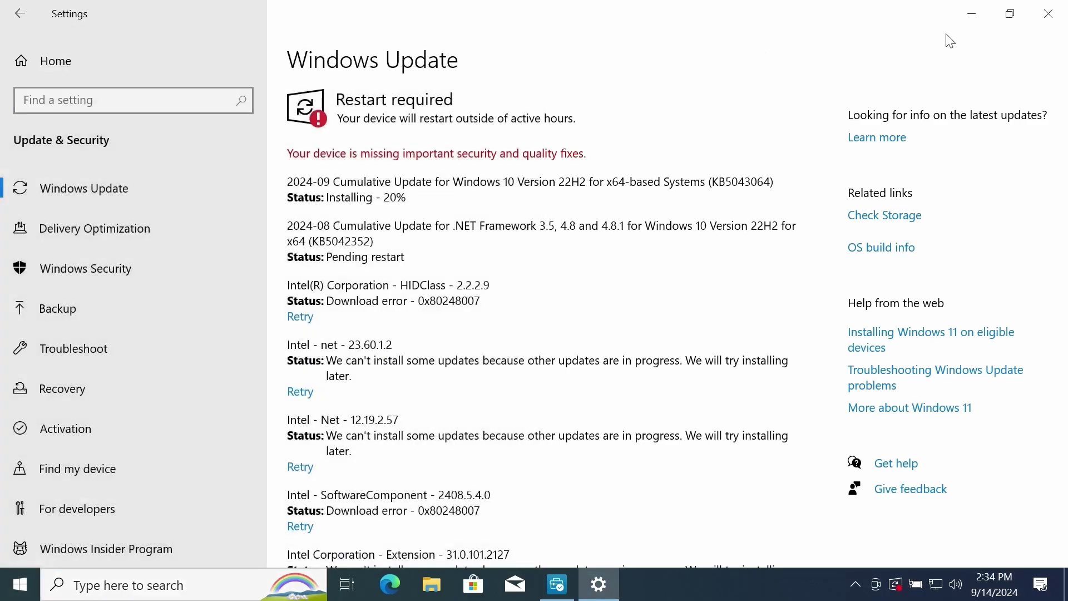
Minimize Settings and reopen the Retrieve Files section in SupportAssist Recovery Assistant
{"action": "left_click", "coordinate": [972, 13]}
{"action": "left_click", "coordinate": [771, 59]}
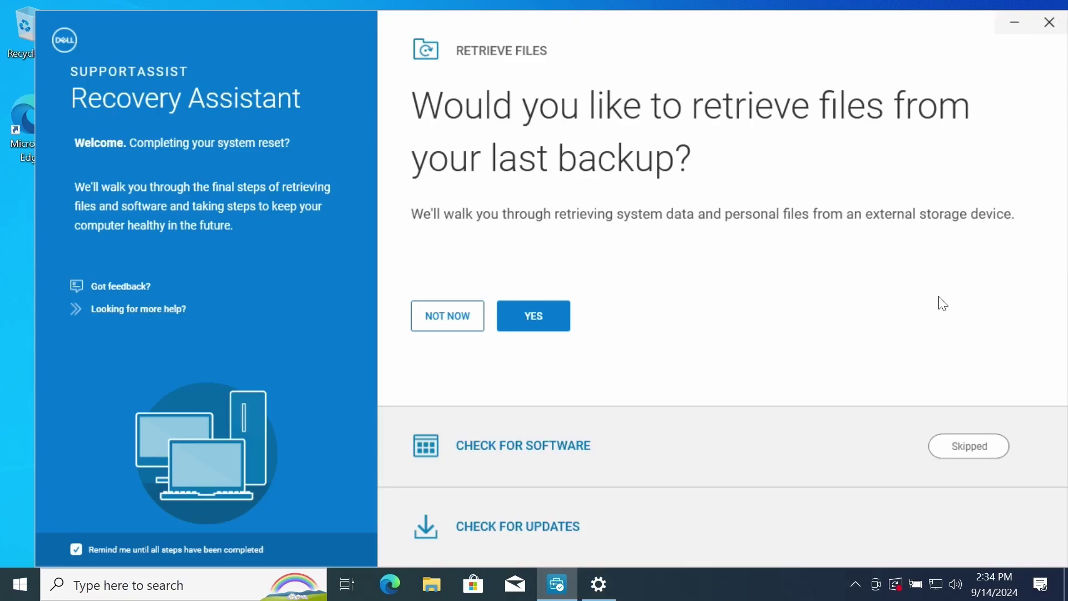
Close SupportAssist Recovery Assistant and check for system updates in Dell Command | Update
{"action": "left_click", "coordinate": [1049, 24]}
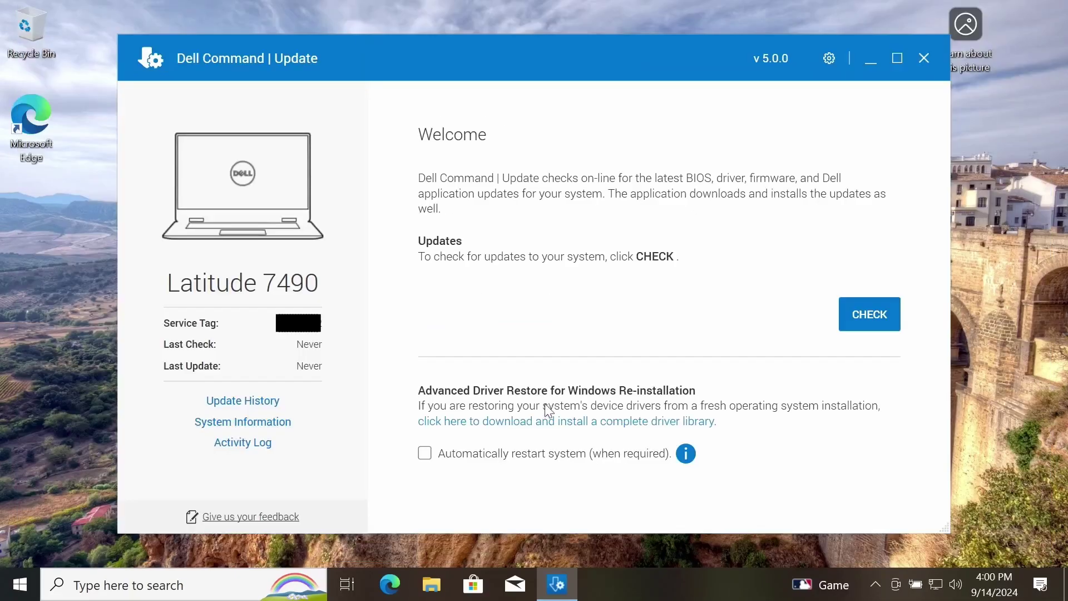
{"action": "left_click", "coordinate": [891, 313]}
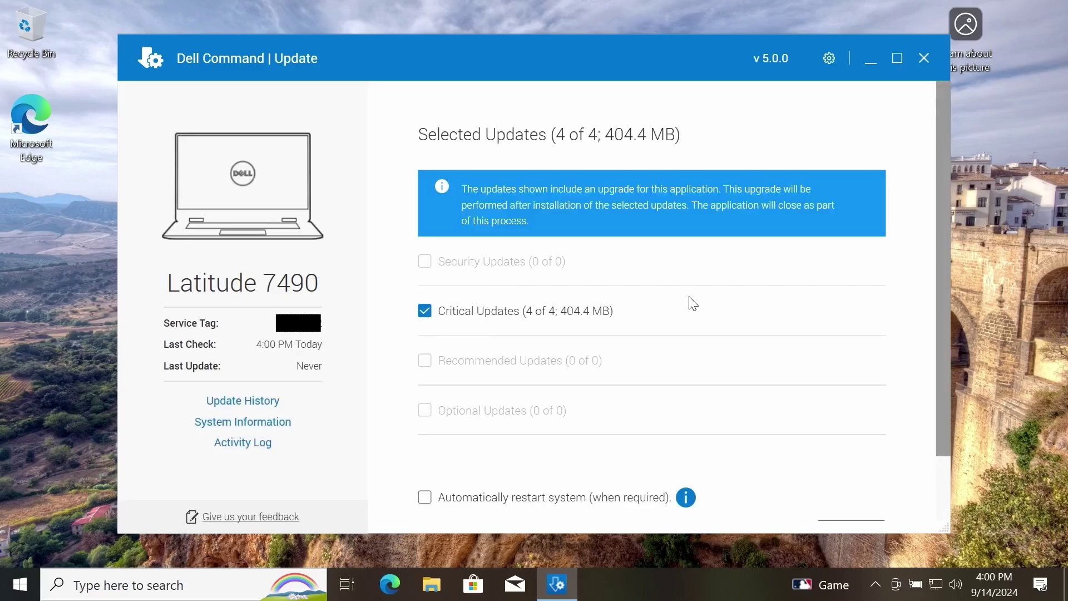
Review the individual packages in the critical updates selection and install all of them
{"action": "scroll", "coordinate": [934, 370], "scroll_direction": "down", "scroll_amount": 2}
{"action": "left_click", "coordinate": [748, 462]}
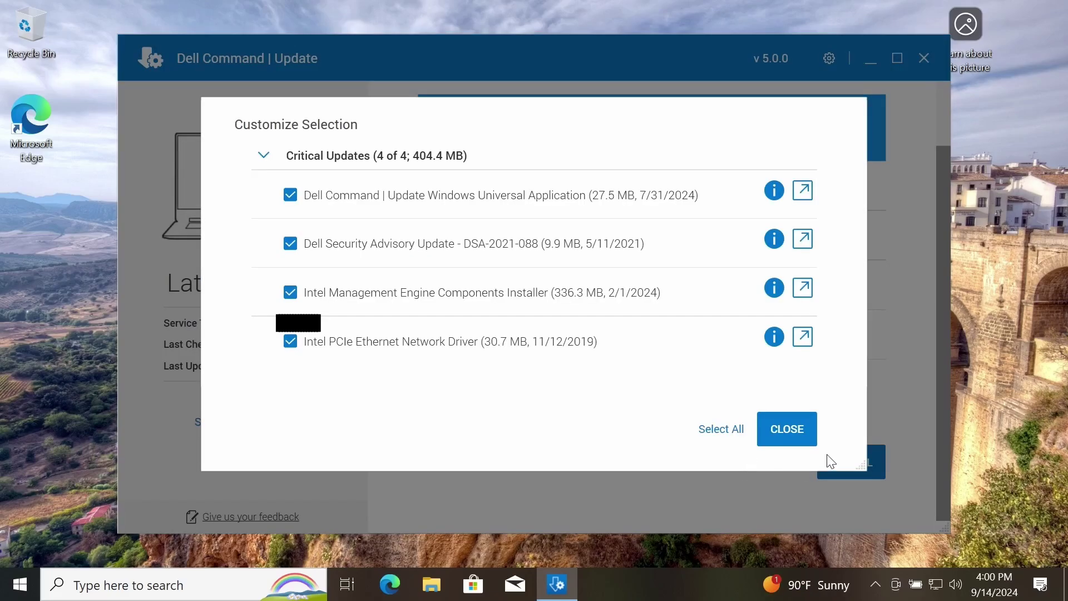
{"action": "left_click", "coordinate": [790, 437]}
{"action": "left_click", "coordinate": [850, 463]}
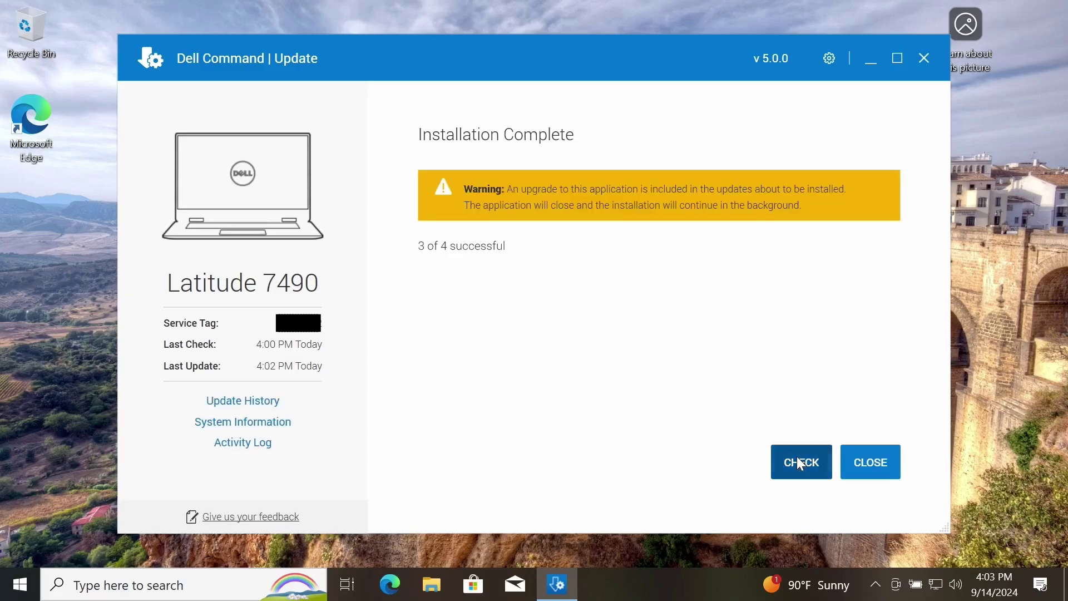
Check again for remaining Dell updates after the installation and acknowledge the completed operation
{"action": "left_click", "coordinate": [797, 458]}
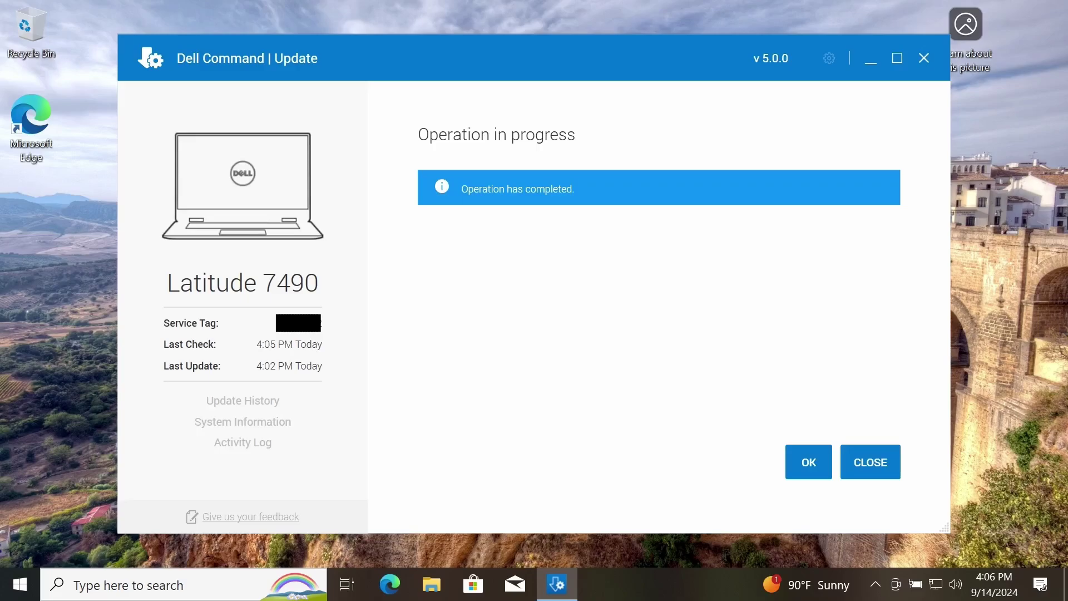
{"action": "left_click", "coordinate": [809, 461]}
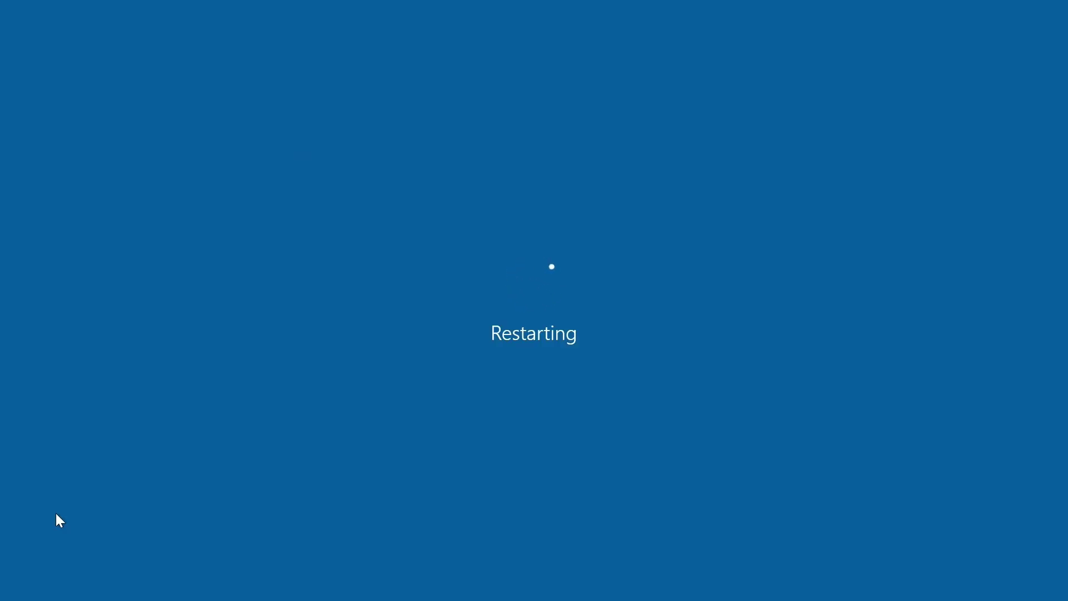